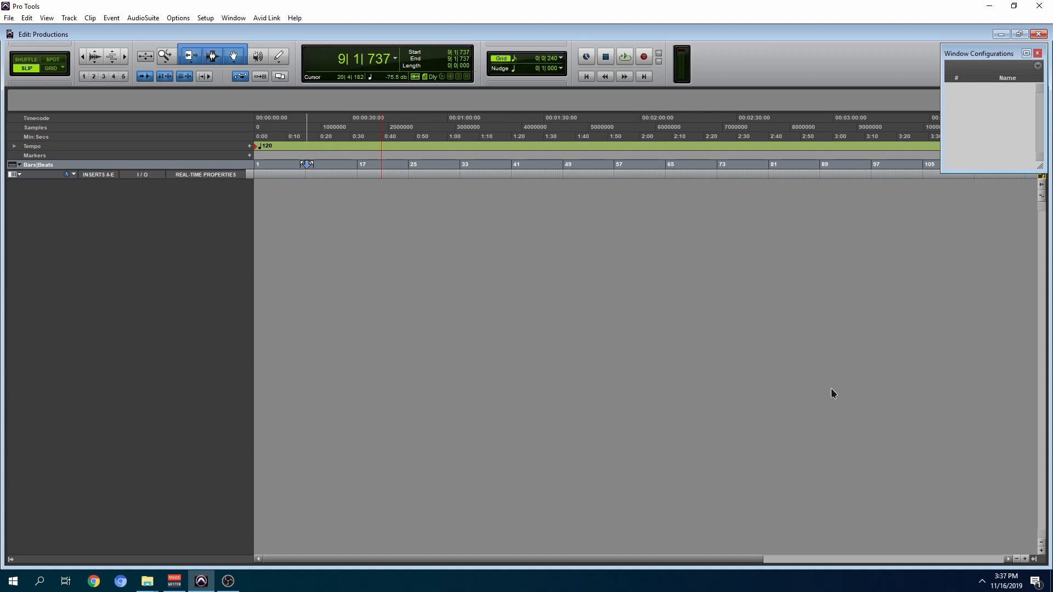
Step: Create a click track and load the MPC preset in its Click II plug-in
{"action": "left_click", "coordinate": [70, 19]}
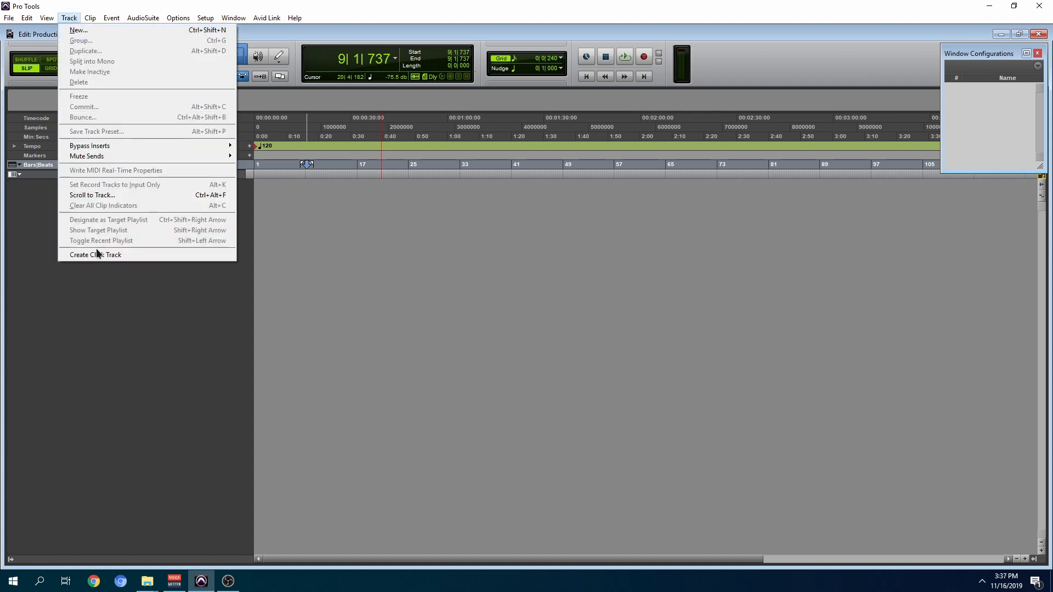
{"action": "left_click", "coordinate": [158, 255]}
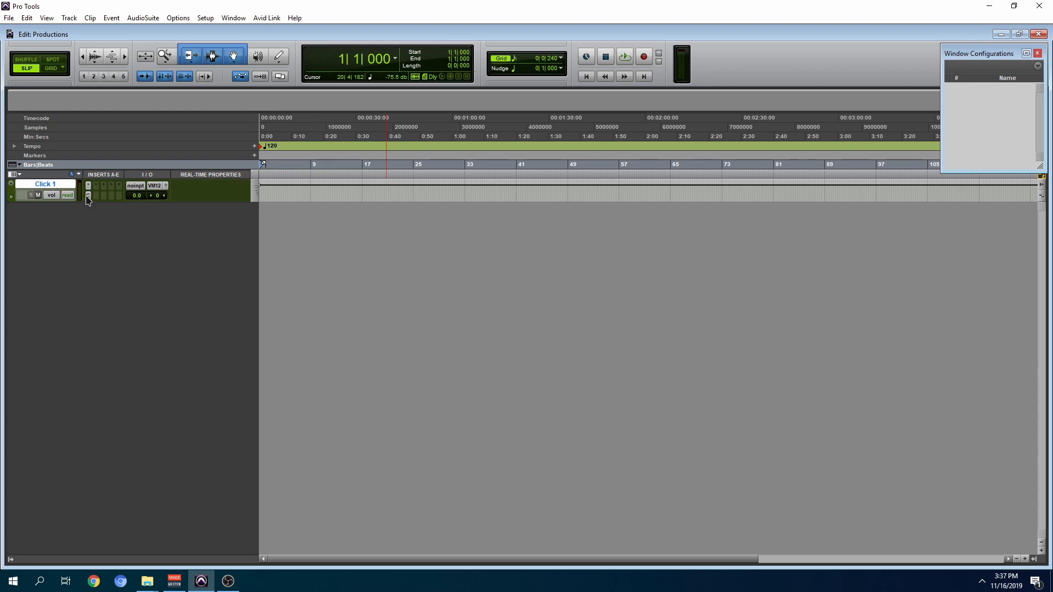
{"action": "left_click", "coordinate": [88, 196]}
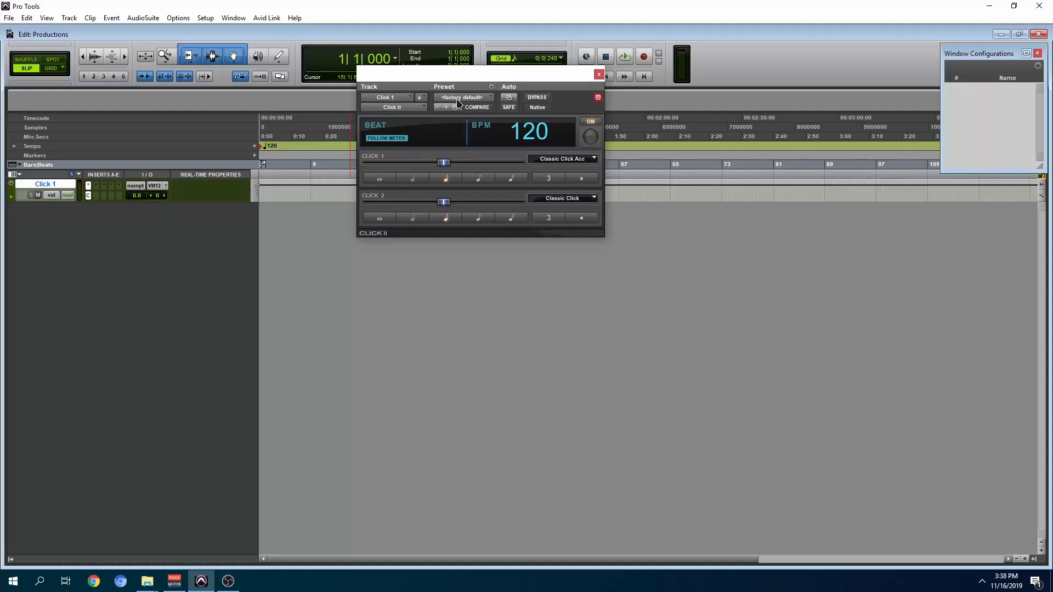
{"action": "left_click", "coordinate": [460, 98]}
{"action": "left_click", "coordinate": [475, 100]}
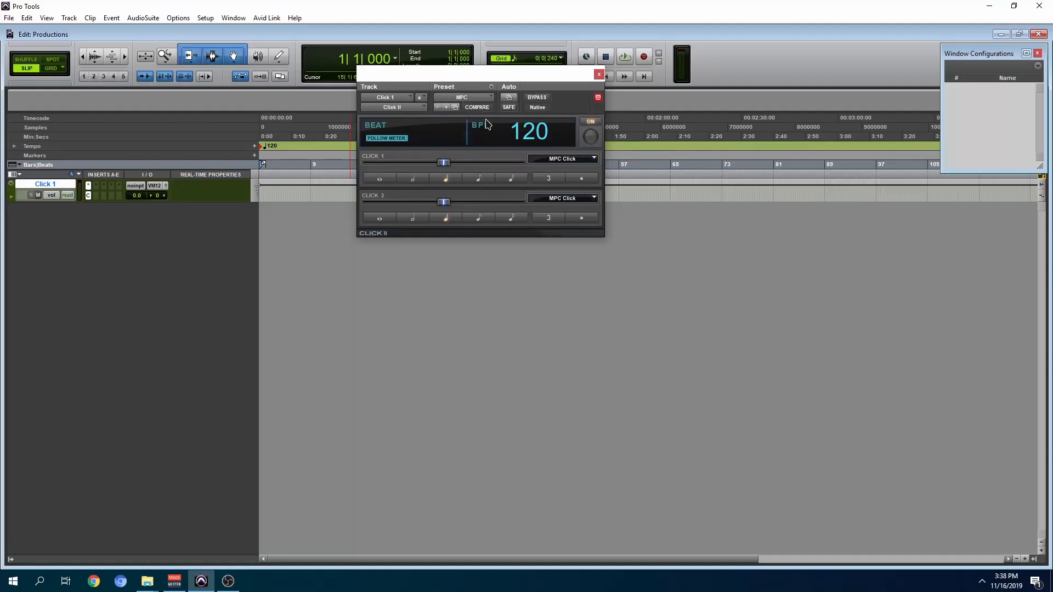
Step: Audition the click with the MPC preset, compare it with the factory default preset, and return to MPC
{"action": "key", "text": "space"}
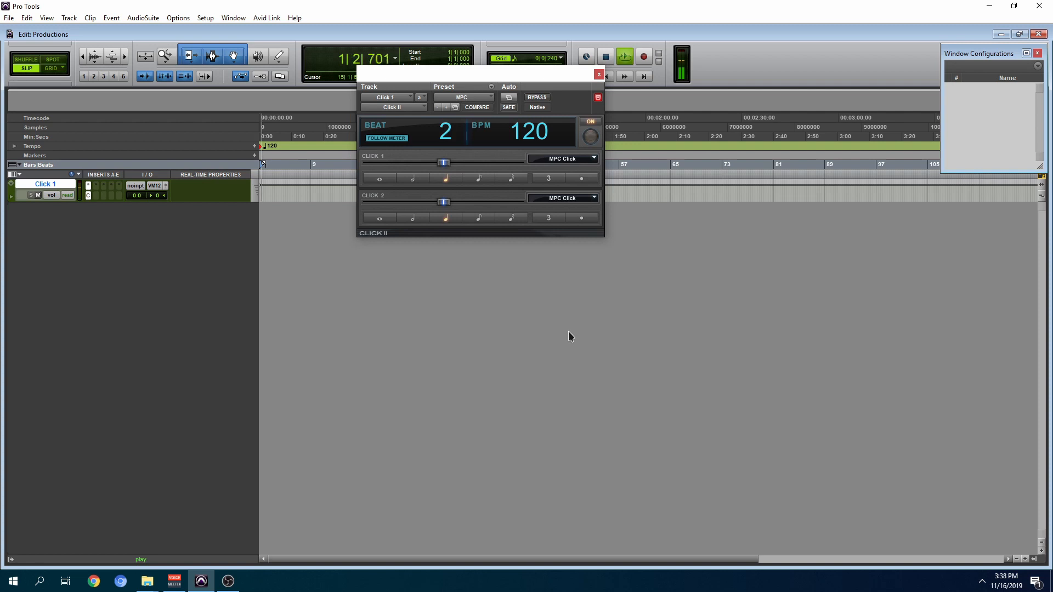
{"action": "key", "text": "space"}
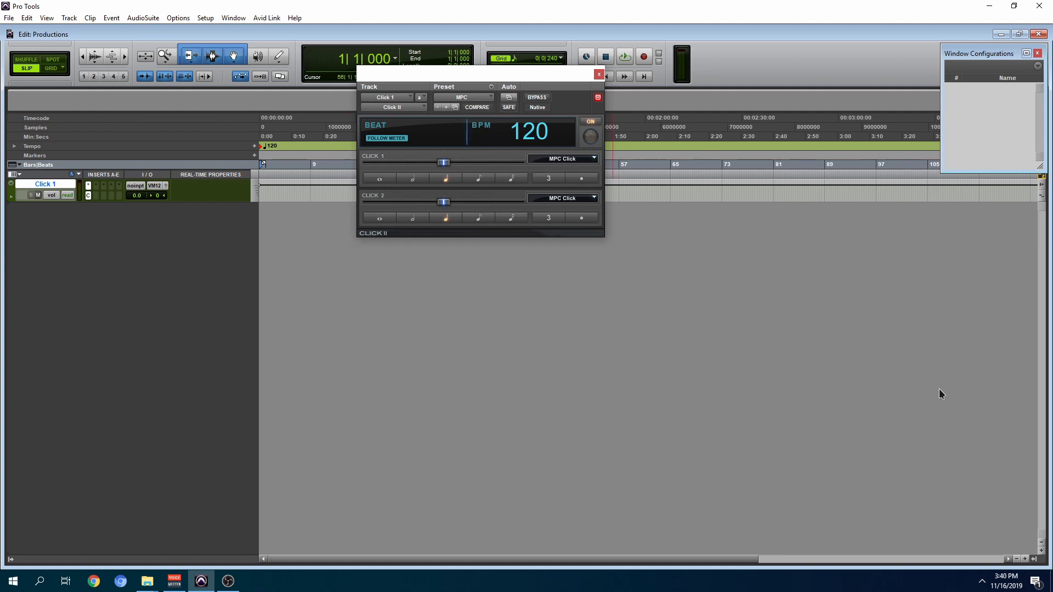
{"action": "left_click", "coordinate": [463, 97]}
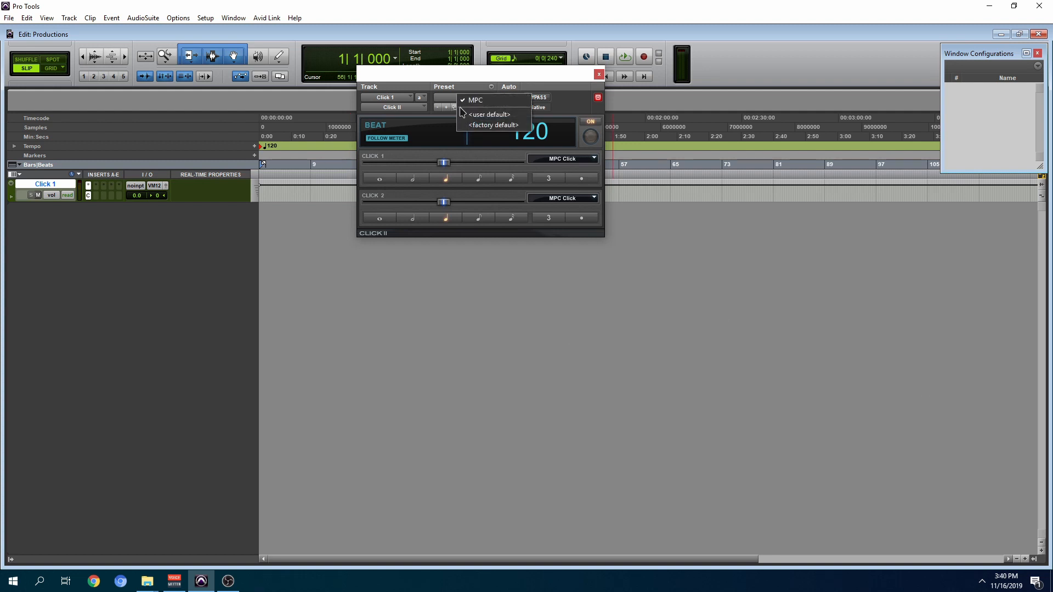
{"action": "left_click", "coordinate": [474, 112]}
{"action": "key", "text": "space"}
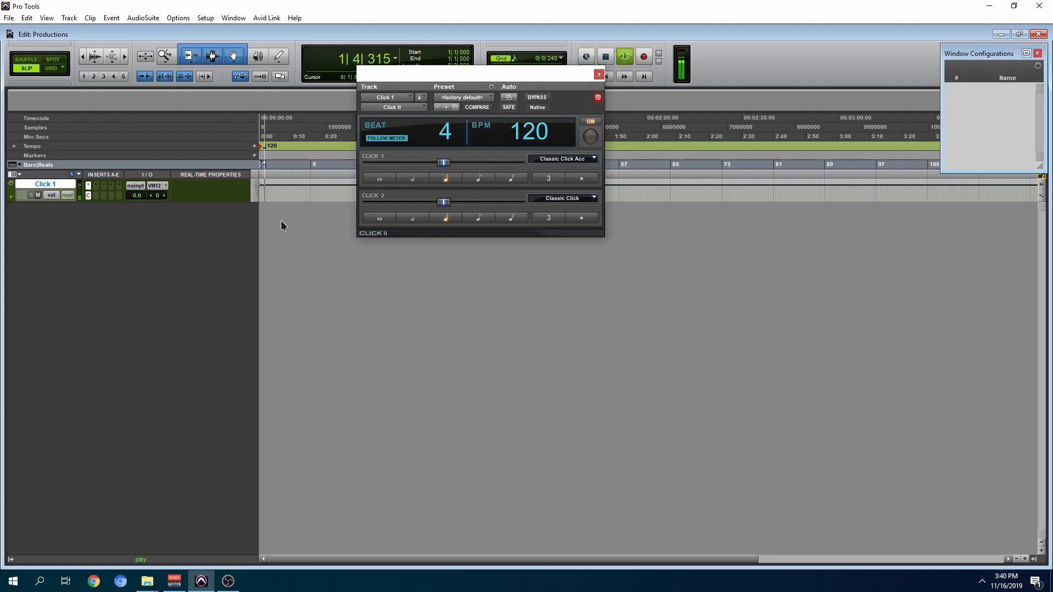
{"action": "key", "text": "space"}
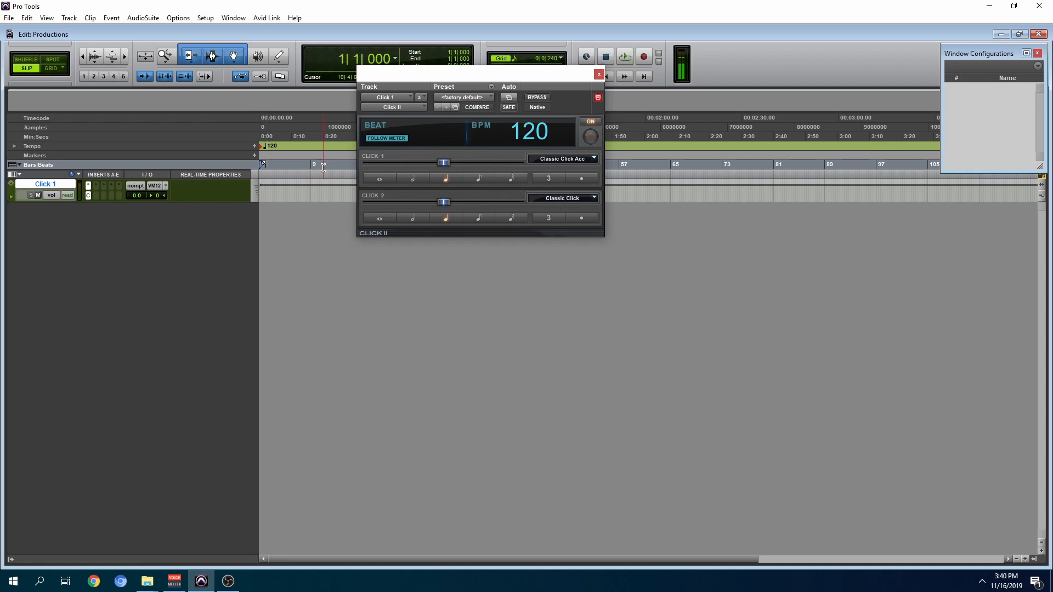
{"action": "left_click", "coordinate": [453, 100]}
{"action": "left_click", "coordinate": [460, 100]}
{"action": "key", "text": "space"}
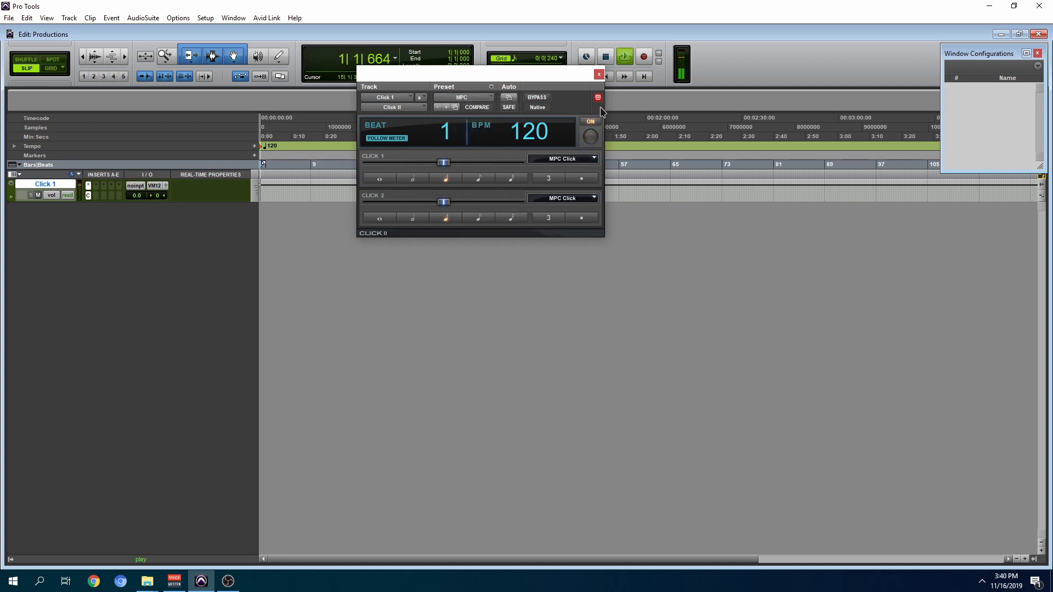
{"action": "key", "text": "space"}
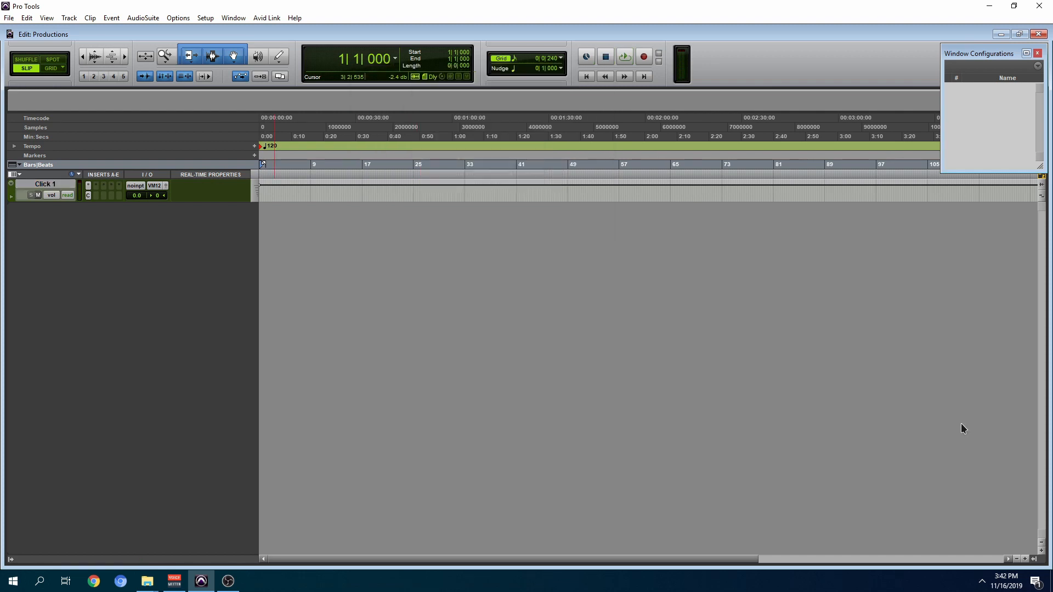
Step: Create one new stereo Master Fader track
{"action": "key", "text": "ctrl+shift+n"}
{"action": "key", "text": "ctrl+Right"}
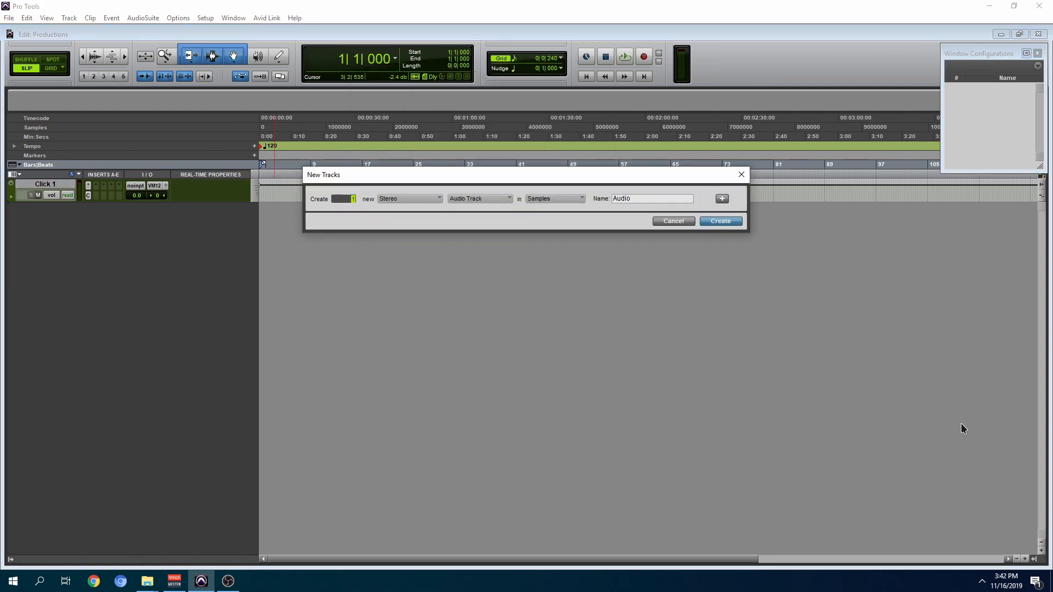
{"action": "key", "text": "ctrl+Down"}
{"action": "key", "text": "ctrl+Down"}
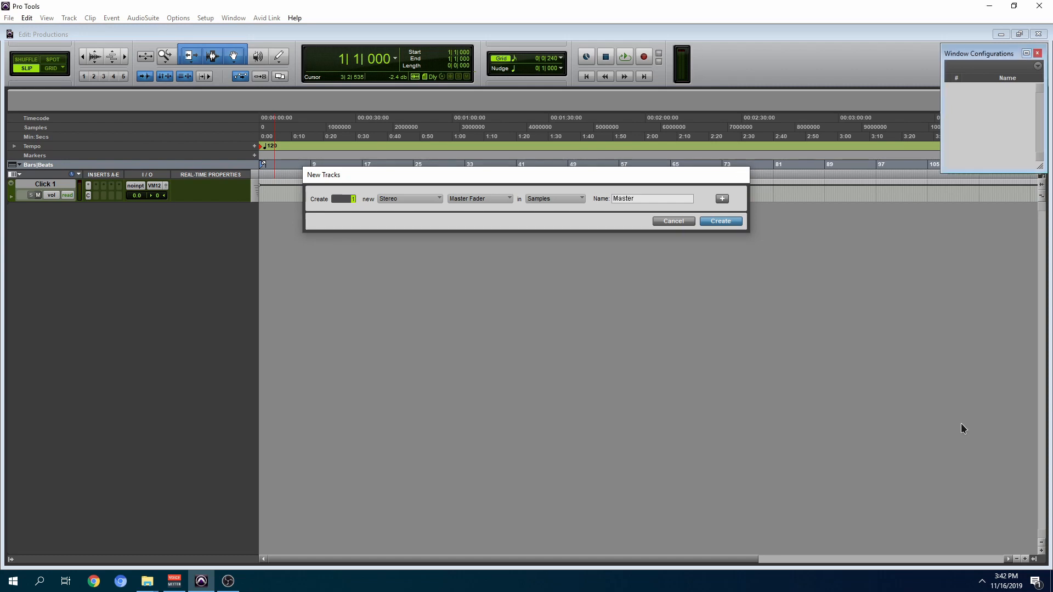
{"action": "key", "text": "Return"}
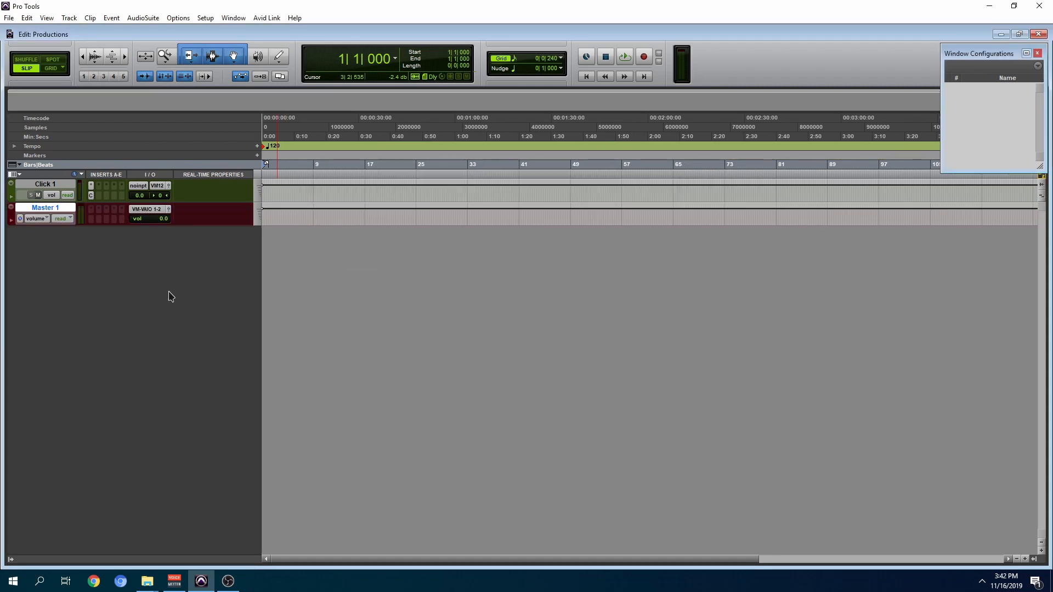
Step: Find the SSLComp (stereo) plug-in and add it to the second insert slot of the Master 1 track
{"action": "left_click", "coordinate": [100, 210]}
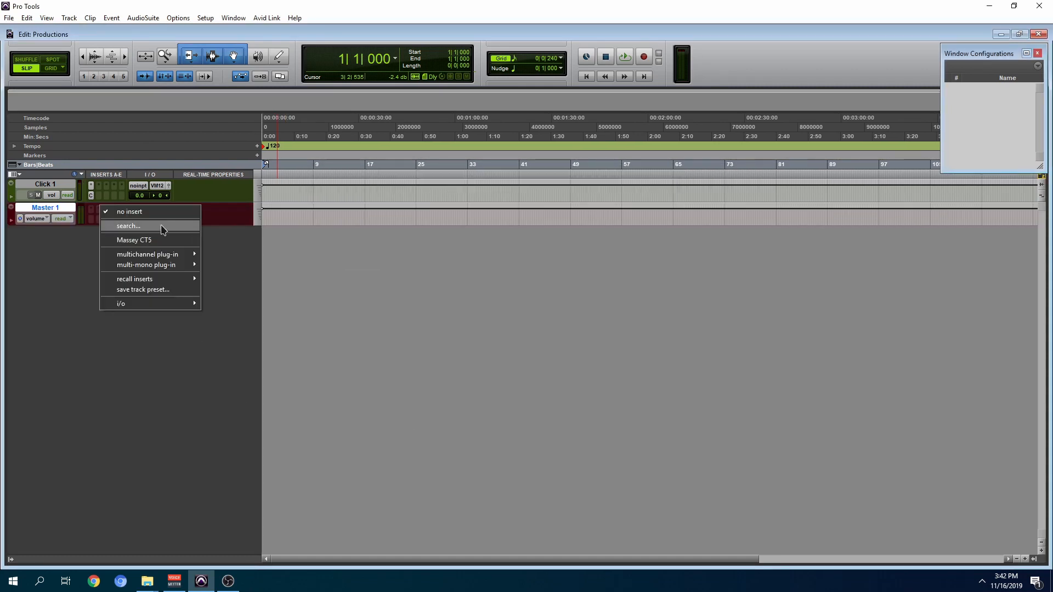
{"action": "left_click", "coordinate": [132, 226]}
{"action": "type", "text": "ssl"}
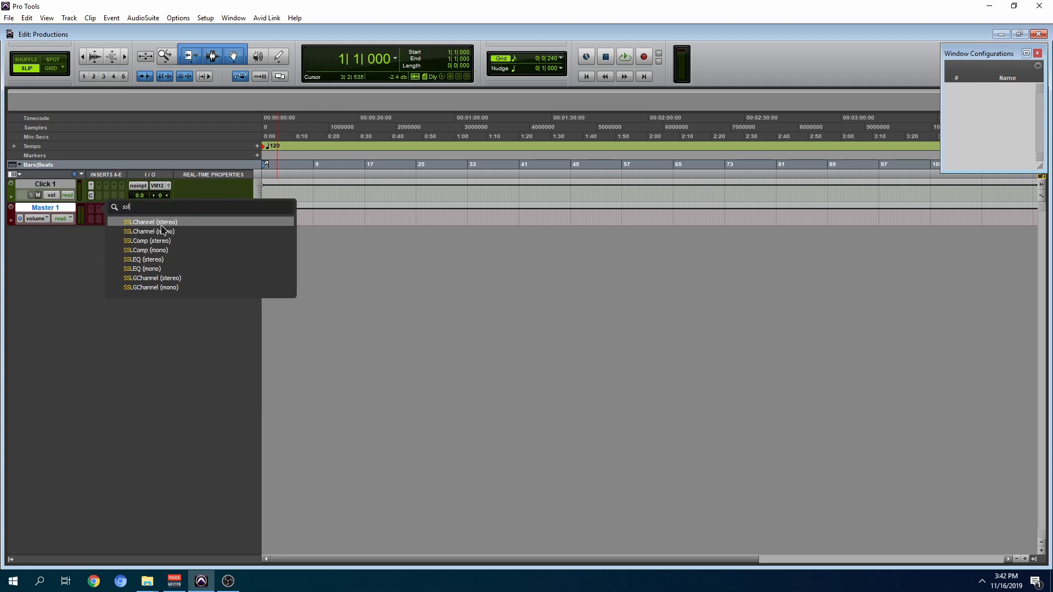
{"action": "left_click", "coordinate": [188, 241]}
Step: Add the L1 limiter (stereo) plug-in after the compressor on the Master 1 track
{"action": "left_click", "coordinate": [110, 209]}
{"action": "left_click", "coordinate": [134, 226]}
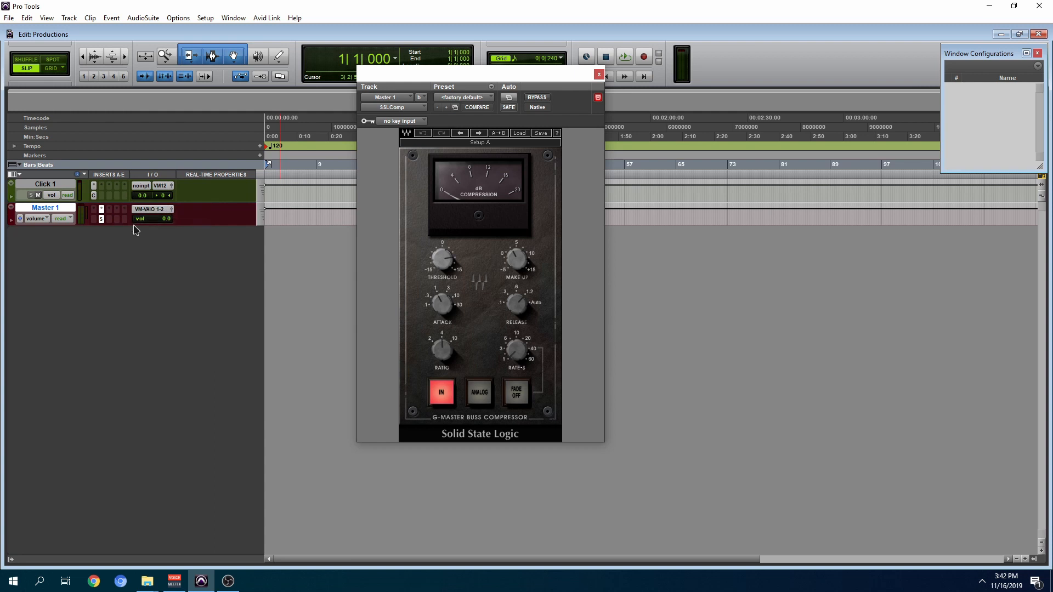
{"action": "type", "text": "l1"}
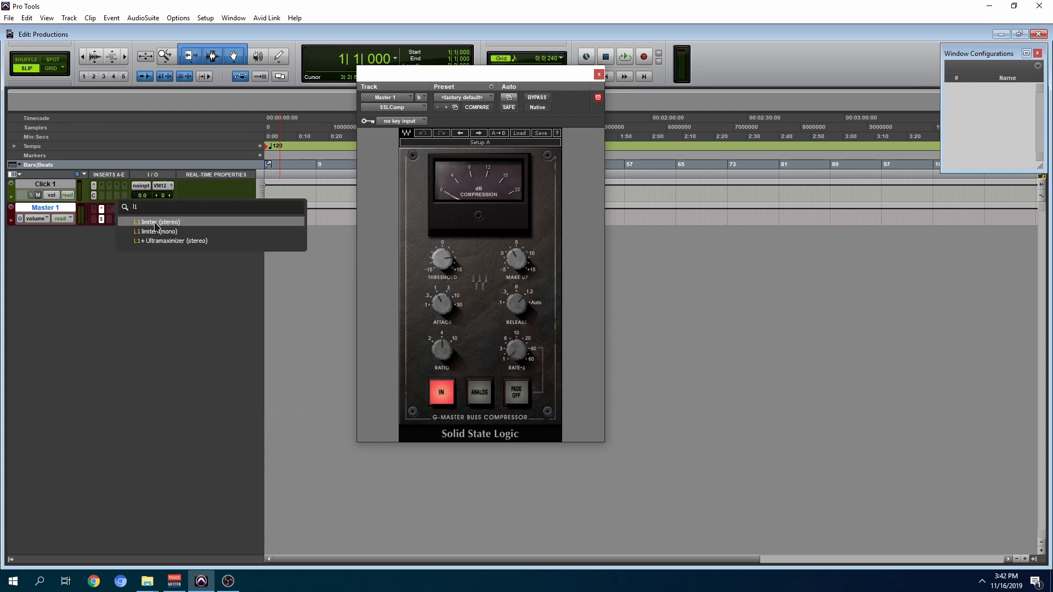
{"action": "left_click", "coordinate": [156, 223]}
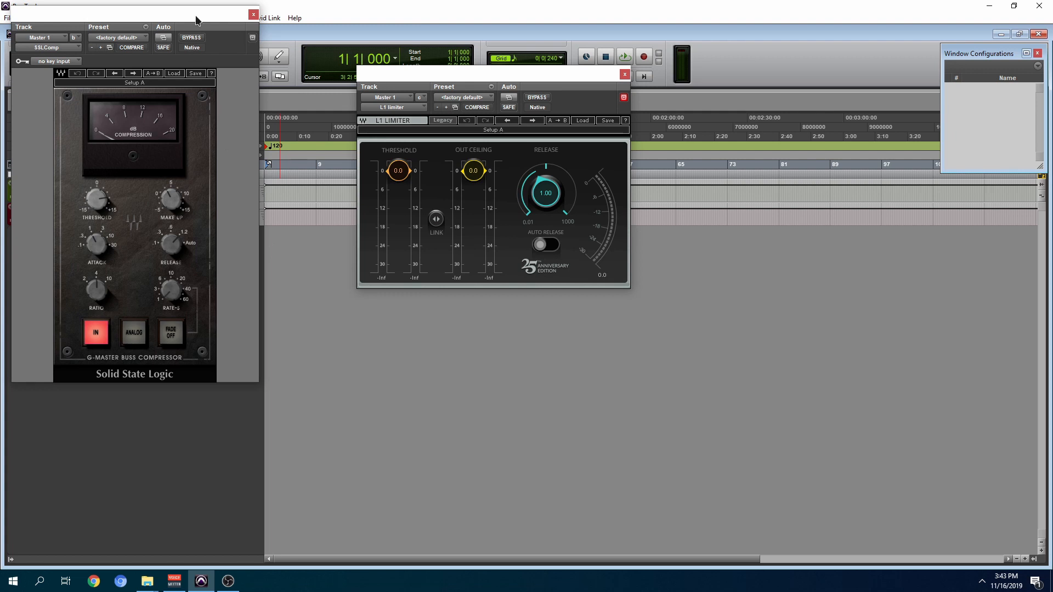
{"action": "left_click_drag", "start_coordinate": [197, 16], "coordinate": [292, 75]}
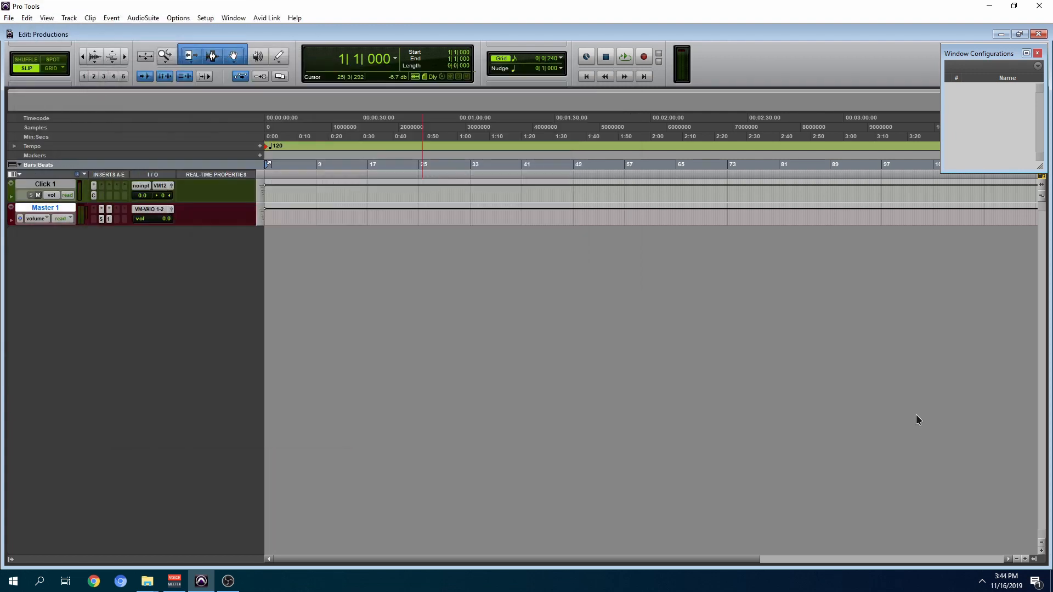
Step: Create one stereo instrument track and insert the Structure (stereo) plug-in on it
{"action": "key", "text": "ctrl+shift+n"}
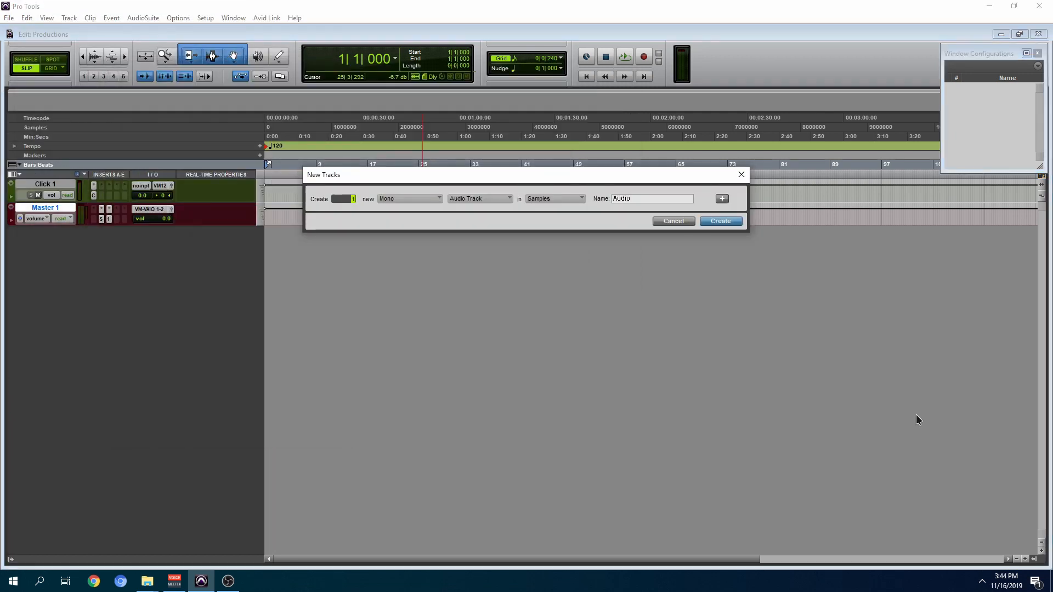
{"action": "key", "text": "ctrl+Right"}
{"action": "key", "text": "ctrl+Down"}
{"action": "key", "text": "ctrl+Down"}
{"action": "key", "text": "ctrl+Down"}
{"action": "key", "text": "ctrl+Down"}
{"action": "key", "text": "ctrl+Down"}
{"action": "key", "text": "Return"}
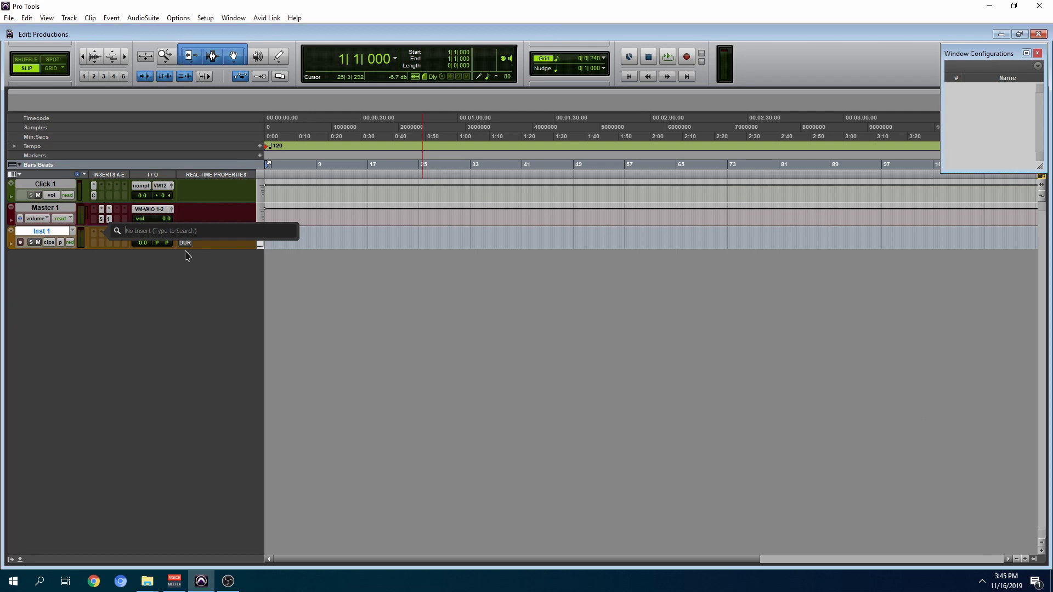
{"action": "type", "text": "st"}
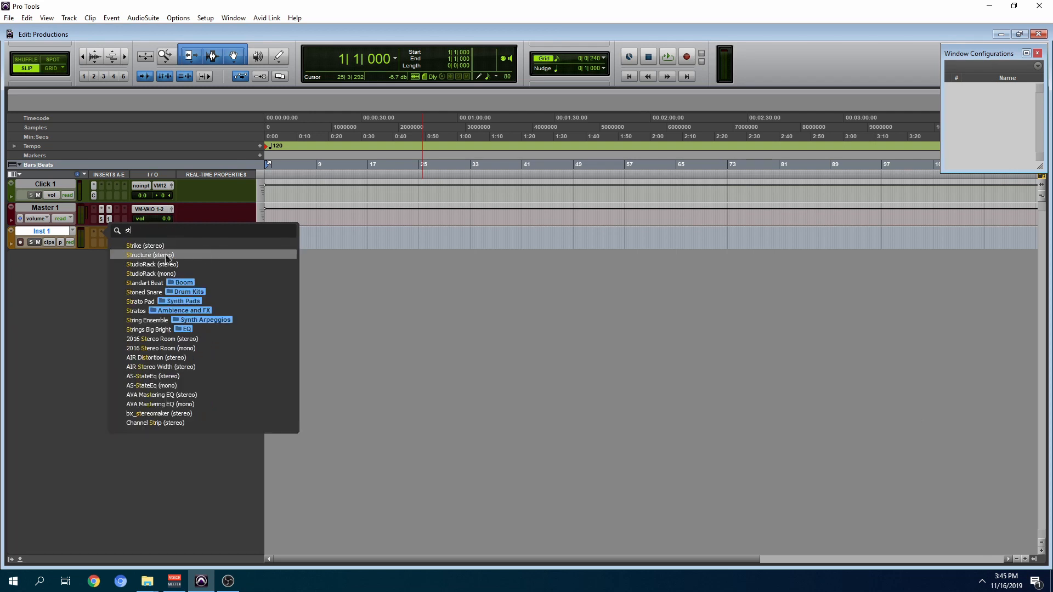
{"action": "left_click", "coordinate": [146, 257]}
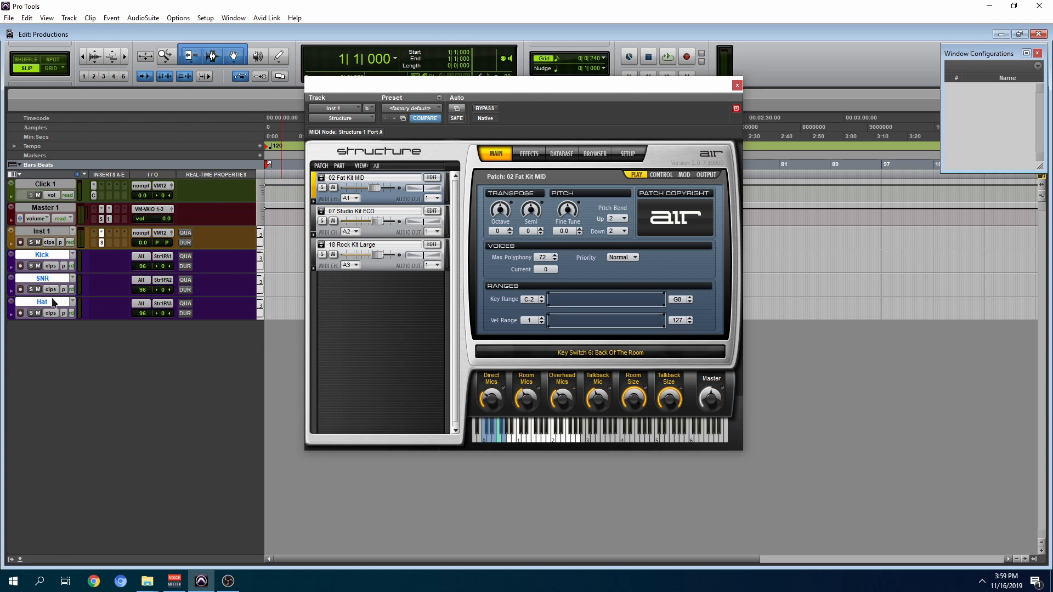
Step: Show the Mix window and test the Kick and Inst 1 tracks by record-enabling and disarming each in turn
{"action": "key", "text": "ctrl+equal"}
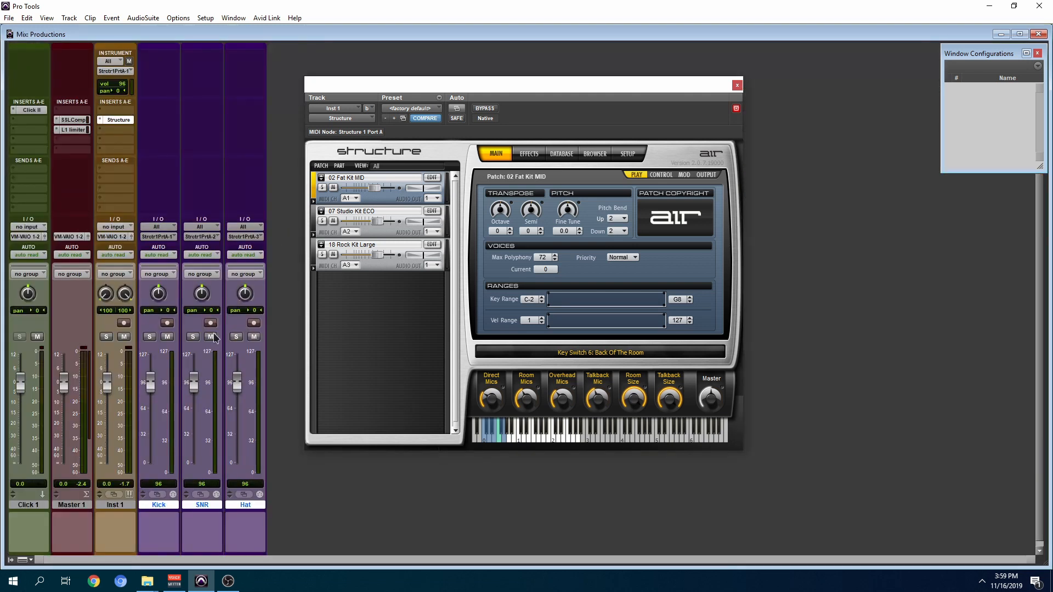
{"action": "left_click", "coordinate": [167, 324]}
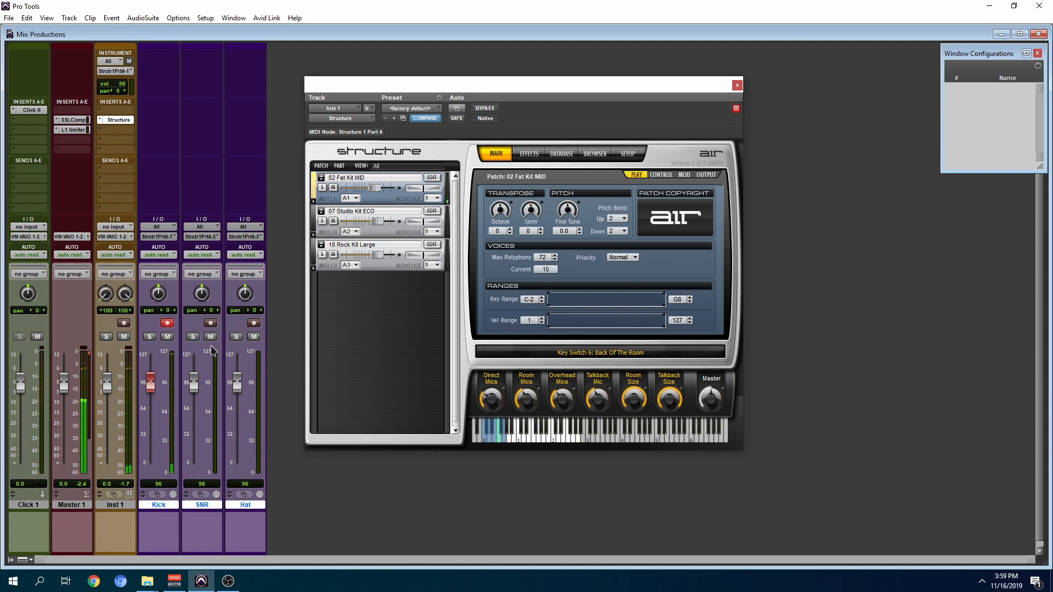
{"action": "left_click", "coordinate": [167, 323]}
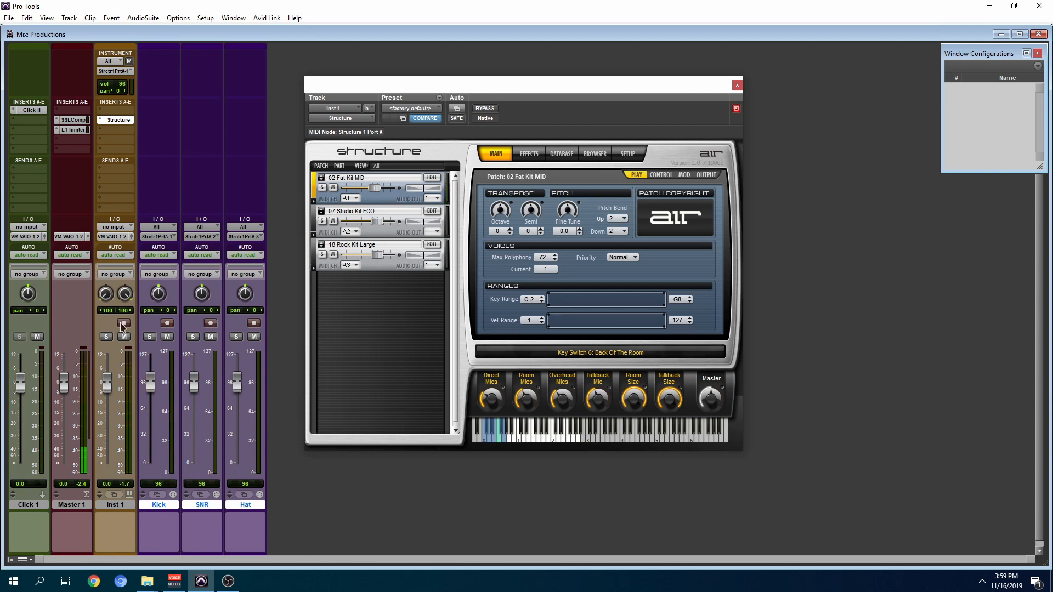
{"action": "left_click", "coordinate": [124, 324]}
{"action": "left_click", "coordinate": [124, 324]}
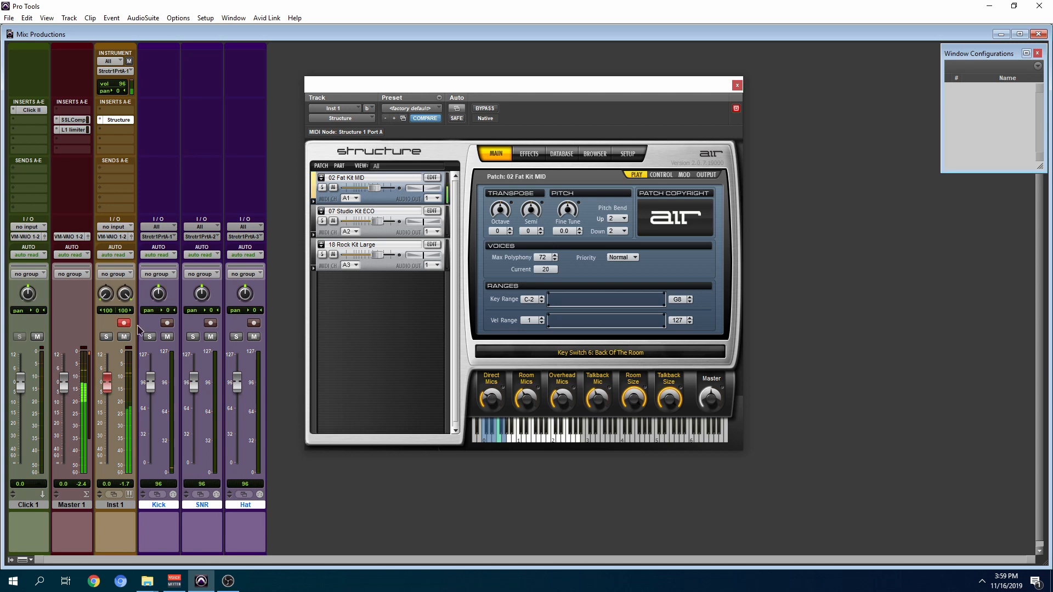
Step: Record-enable the Kick track, return to the Edit window, and close the Structure plug-in window
{"action": "left_click", "coordinate": [167, 323]}
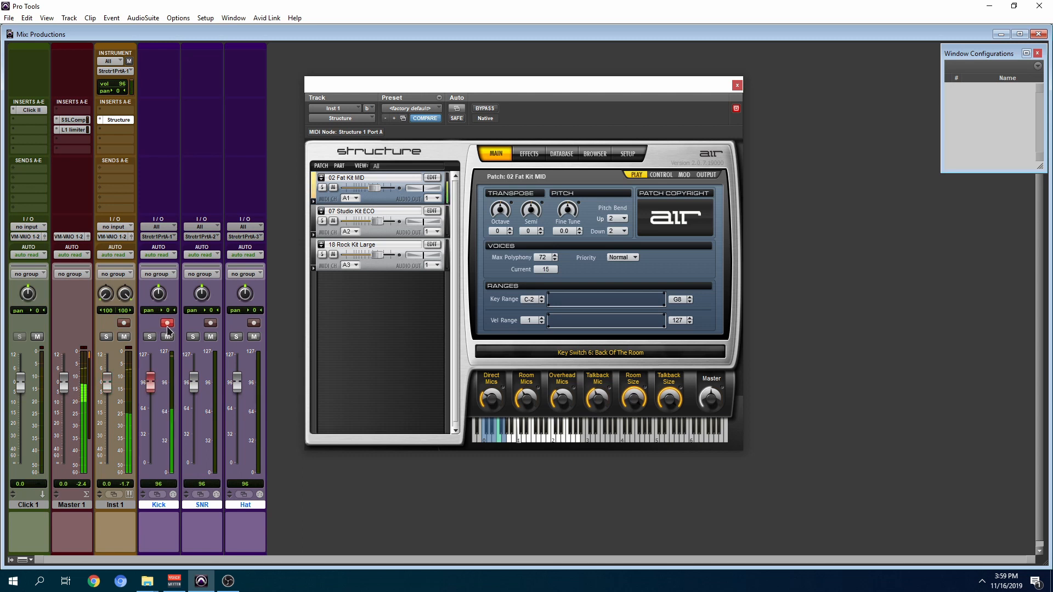
{"action": "key", "text": "ctrl+equal"}
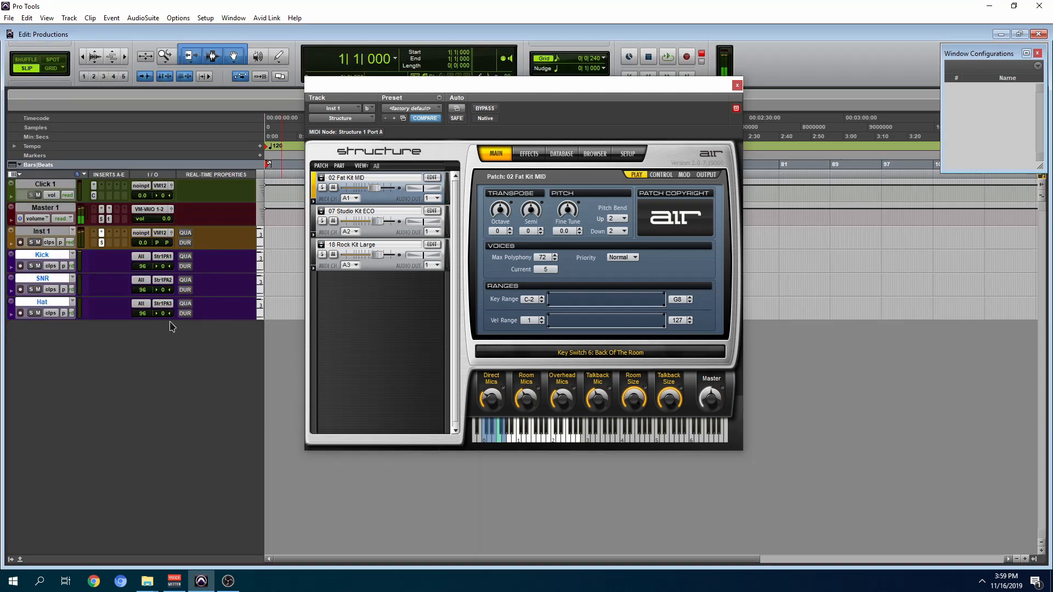
{"action": "left_click", "coordinate": [737, 85]}
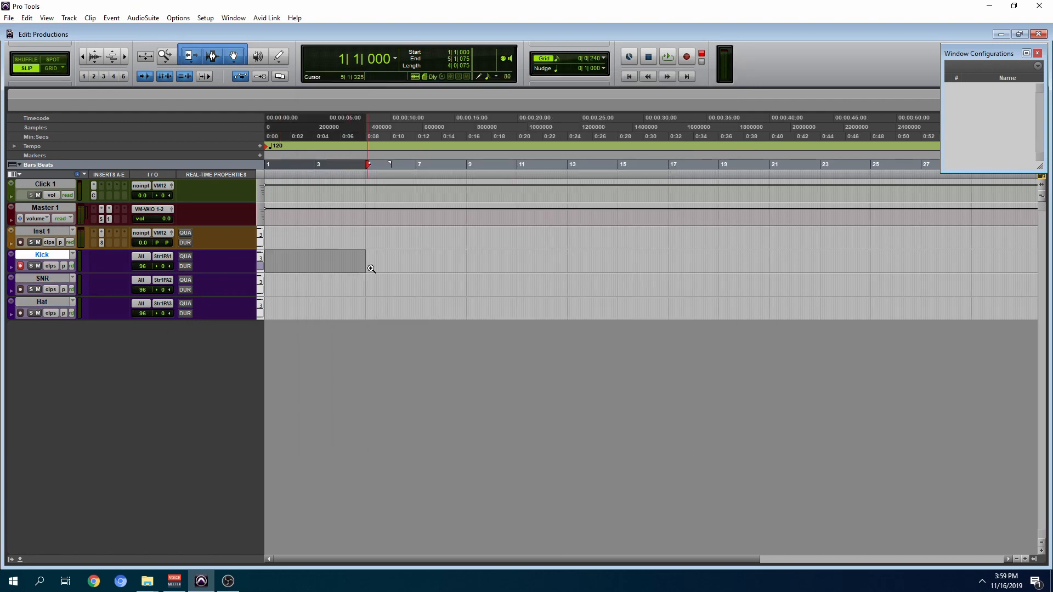
Step: Select about four bars on the Kick track starting at bar 1, and briefly play the selection
{"action": "key", "text": "F5"}
{"action": "left_click_drag", "start_coordinate": [387, 265], "coordinate": [201, 289]}
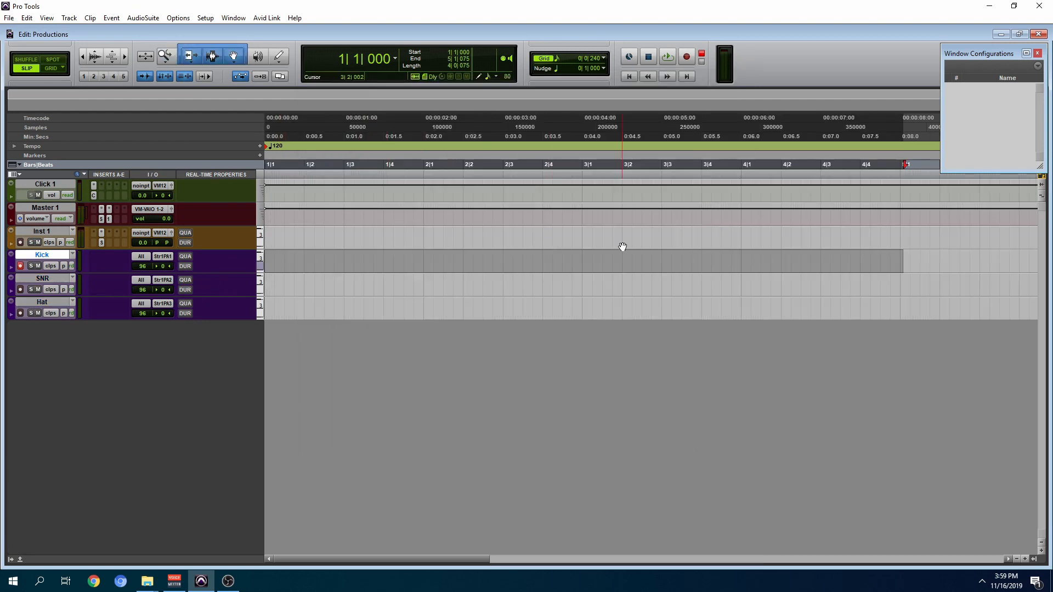
{"action": "key", "text": "ctrl+bracketright"}
{"action": "left_click_drag", "start_coordinate": [860, 260], "coordinate": [212, 265]}
{"action": "key", "text": "r"}
{"action": "key", "text": "r"}
{"action": "key", "text": "space"}
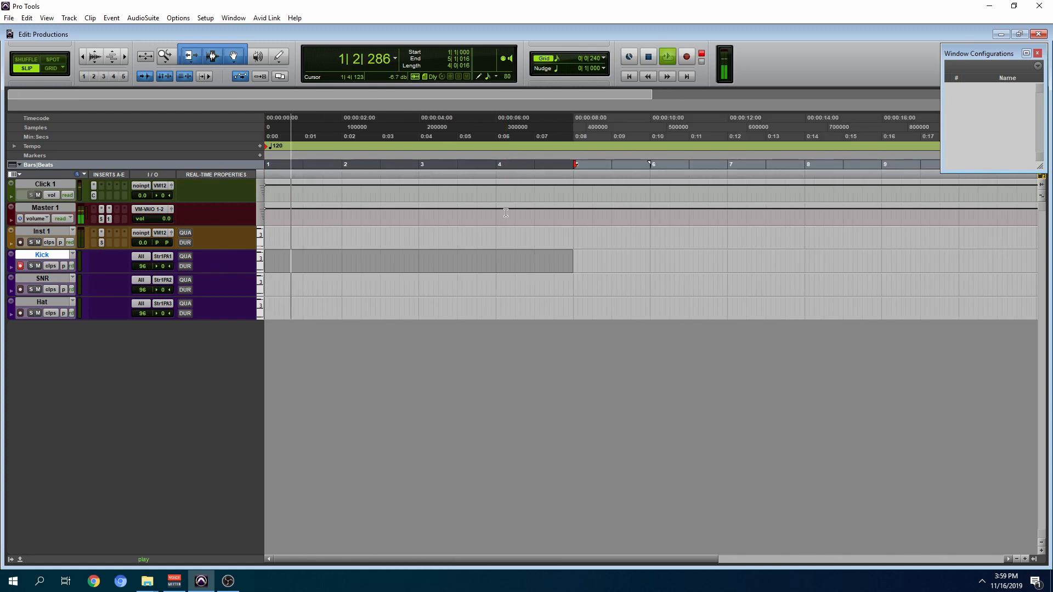
{"action": "key", "text": "space"}
Step: Show the Transport window, check the meter's Click/Countoff Options, and start and stop a short test recording on the Kick track
{"action": "key", "text": "ctrl+KP_1"}
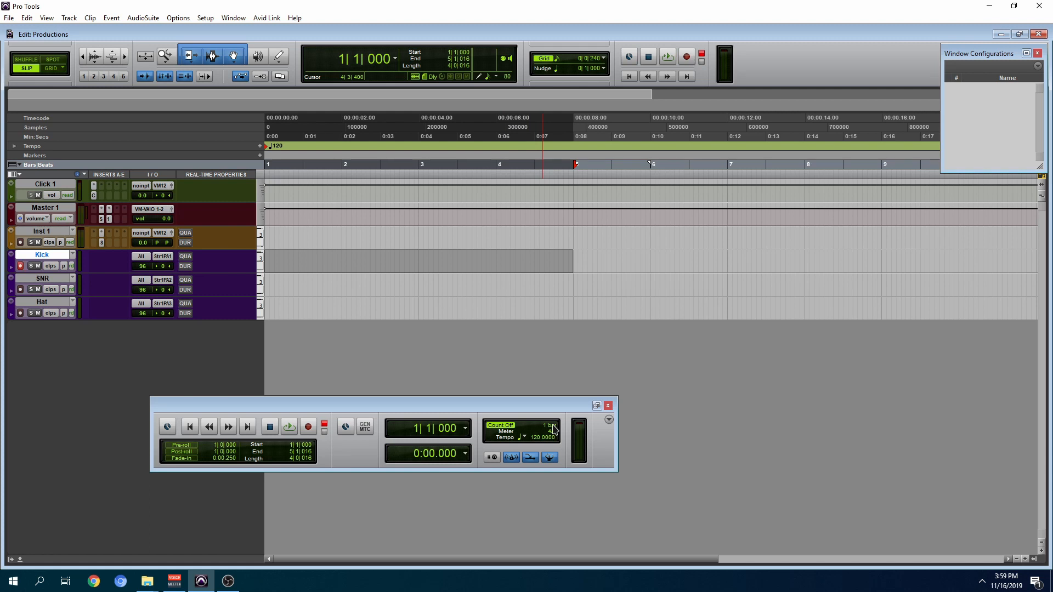
{"action": "double_click", "coordinate": [554, 429]}
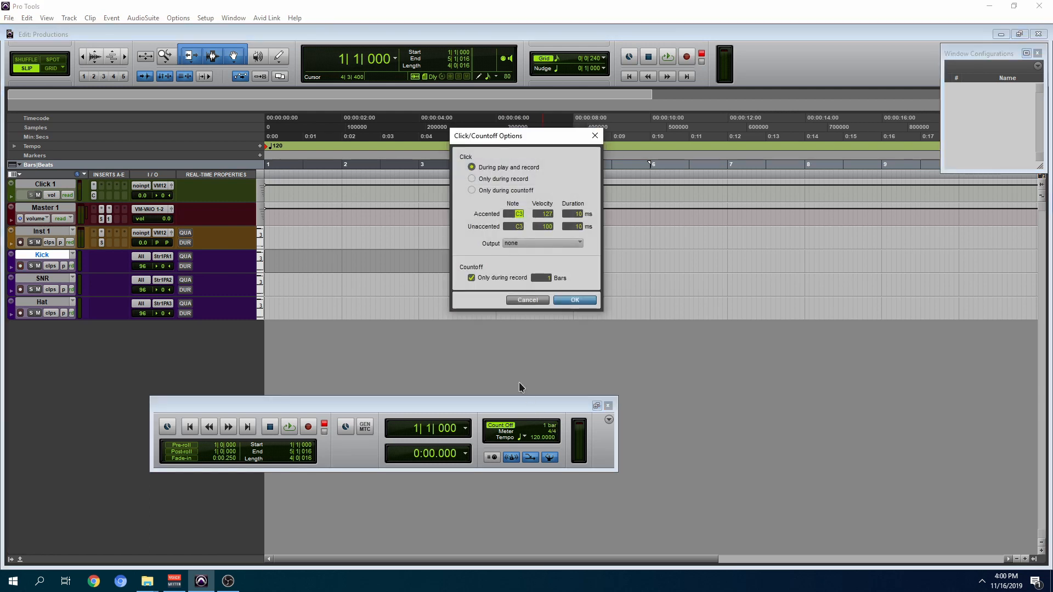
{"action": "left_click", "coordinate": [575, 302]}
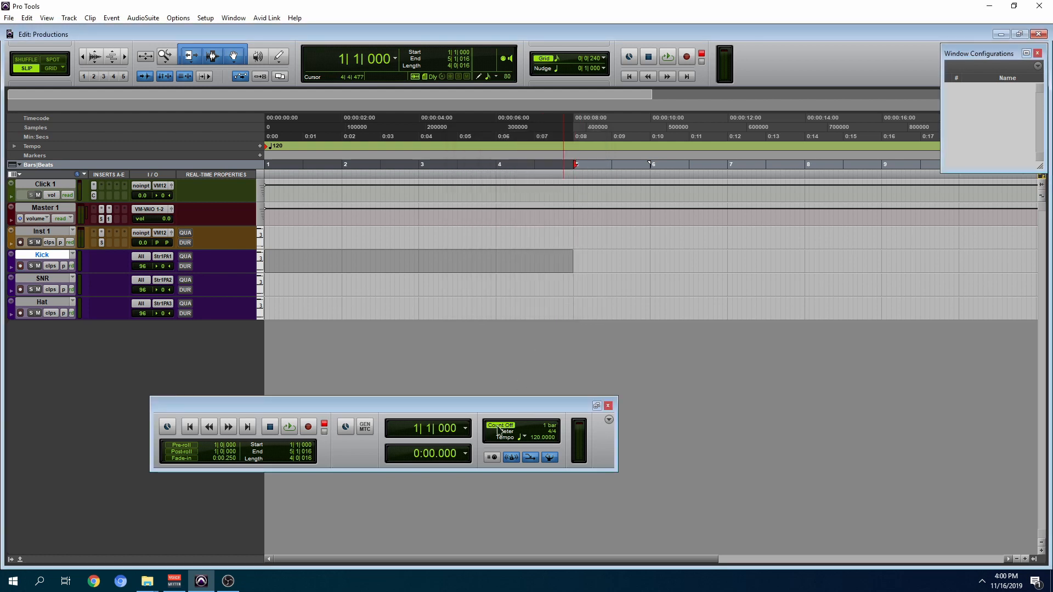
{"action": "key", "text": "ctrl+space"}
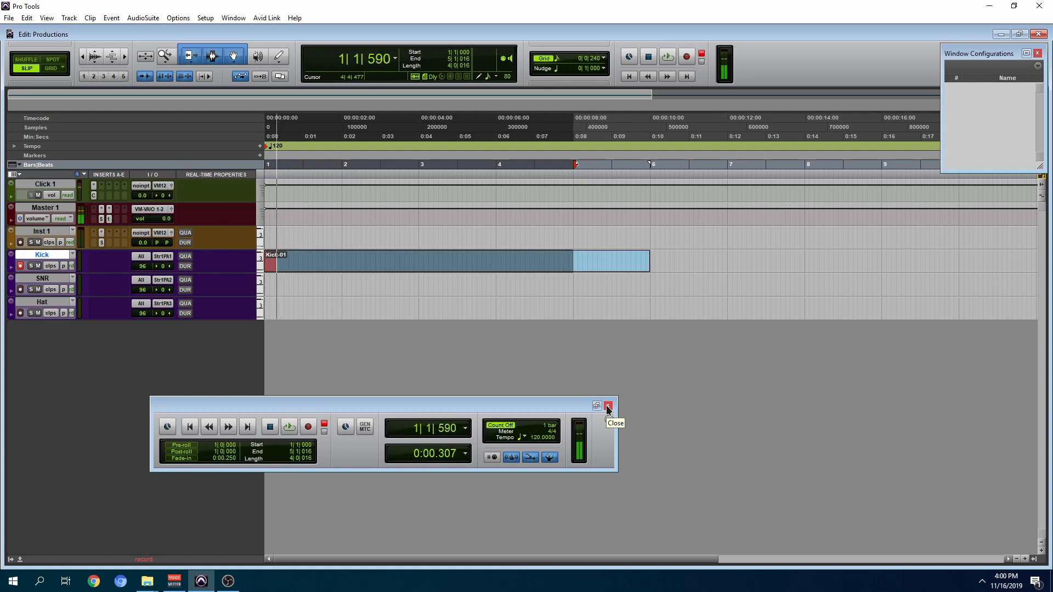
{"action": "key", "text": "space"}
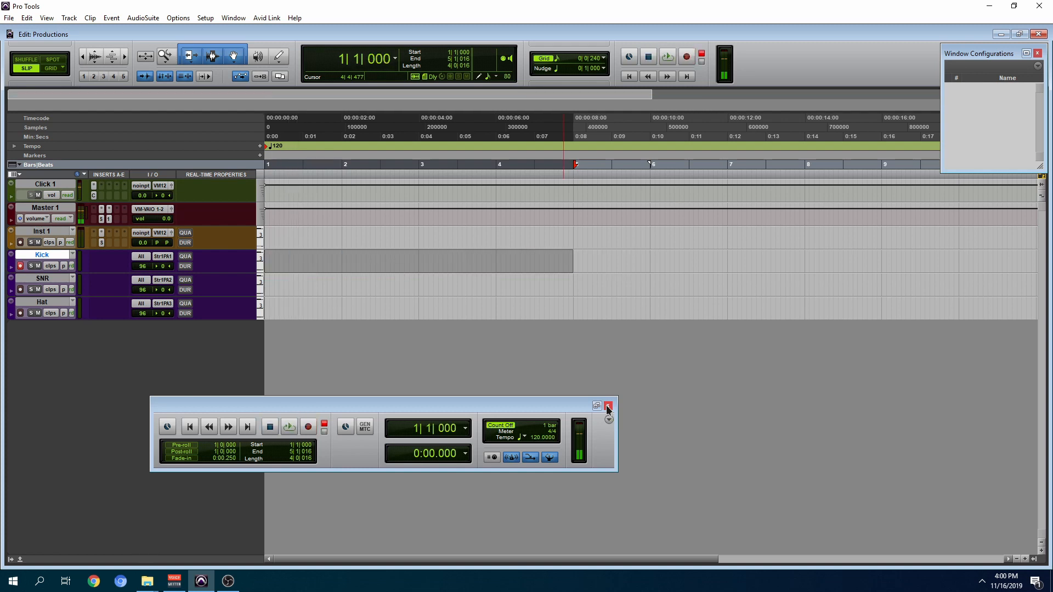
Step: Set the tempo to 95 BPM at bar 1 and extend the Kick track selection to bar 5 during a short playback
{"action": "left_click", "coordinate": [261, 147]}
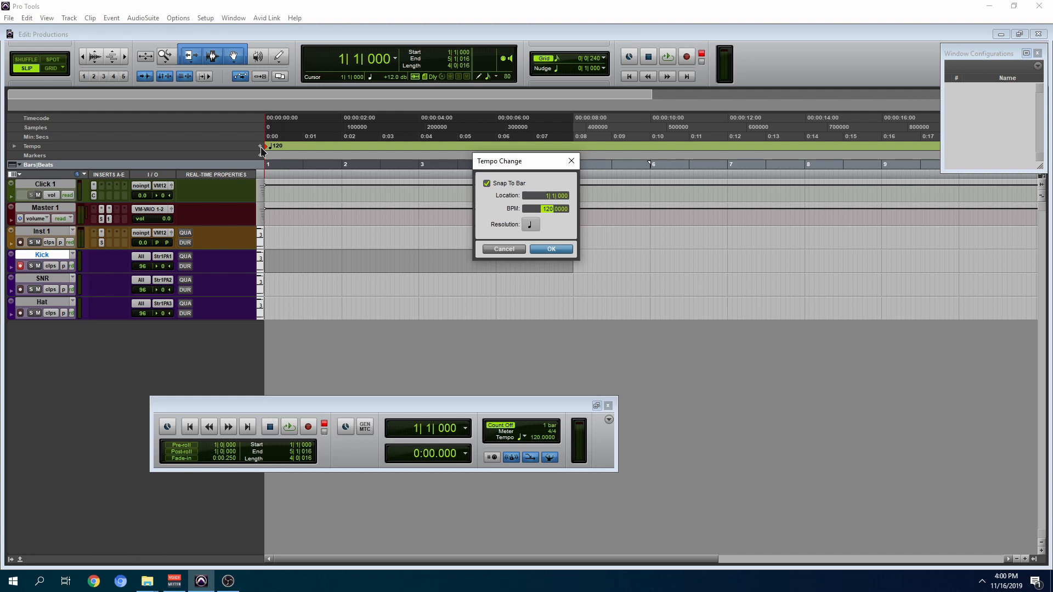
{"action": "type", "text": "95"}
{"action": "key", "text": "Return"}
{"action": "key", "text": "space"}
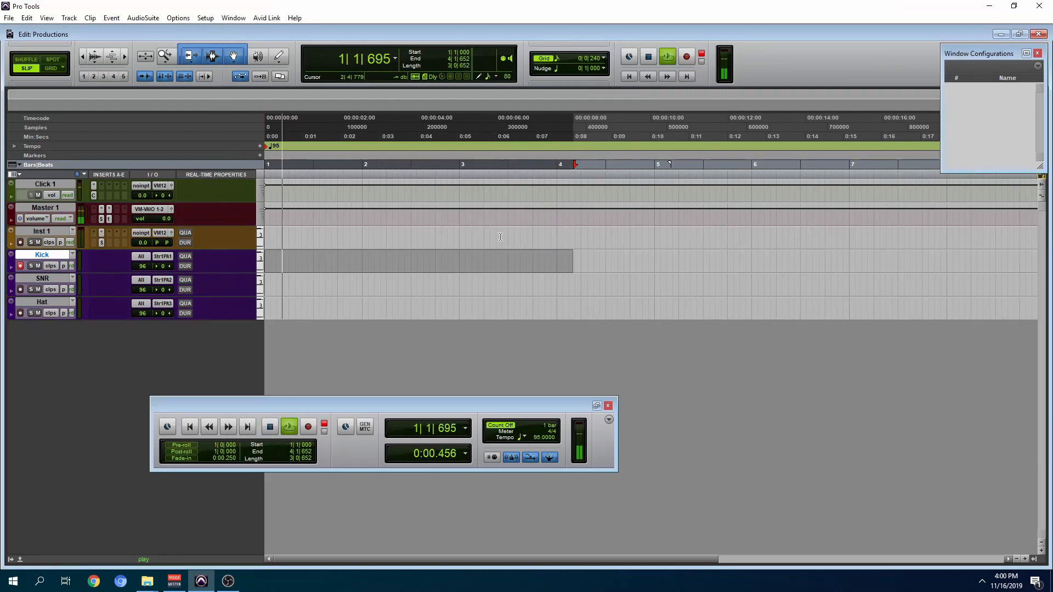
{"action": "left_click", "coordinate": [654, 255], "text": "shift"}
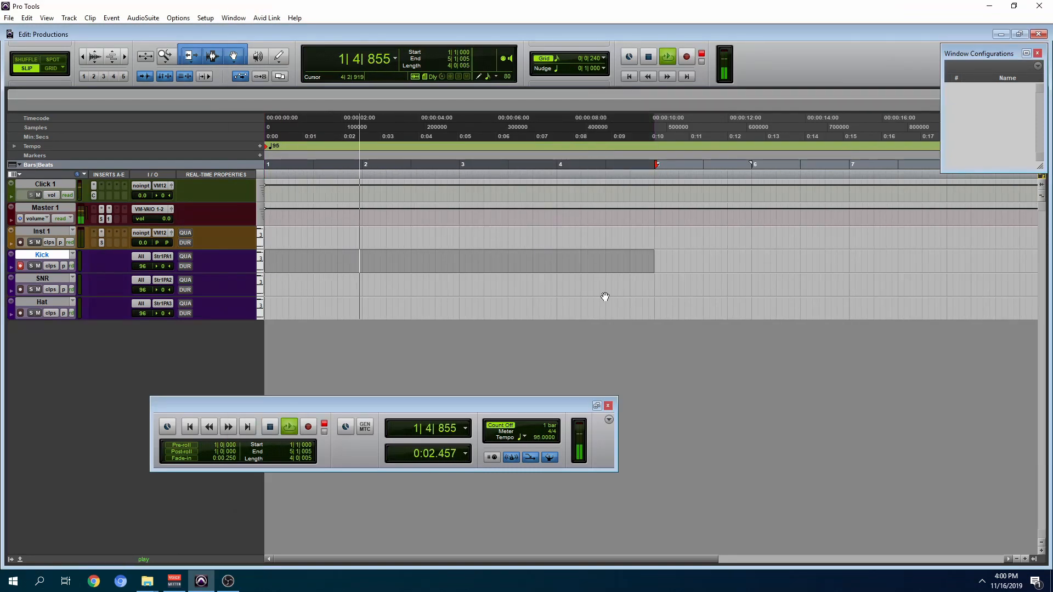
{"action": "key", "text": "space"}
Step: Record a four-bar MIDI kick part on the Kick track from bar 1, select the clip, and play it back
{"action": "key", "text": "Return"}
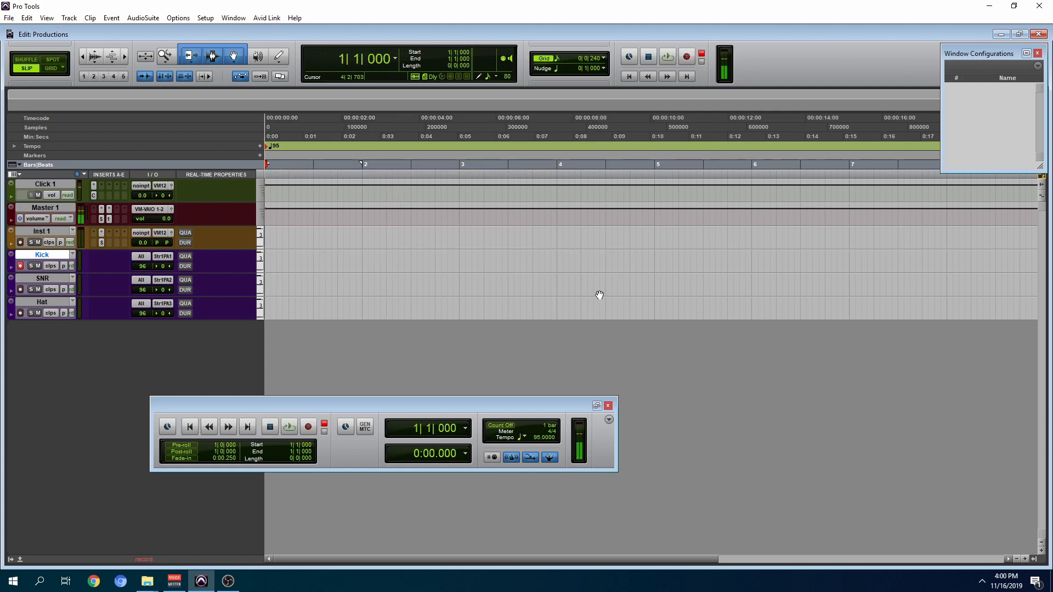
{"action": "key", "text": "ctrl+space"}
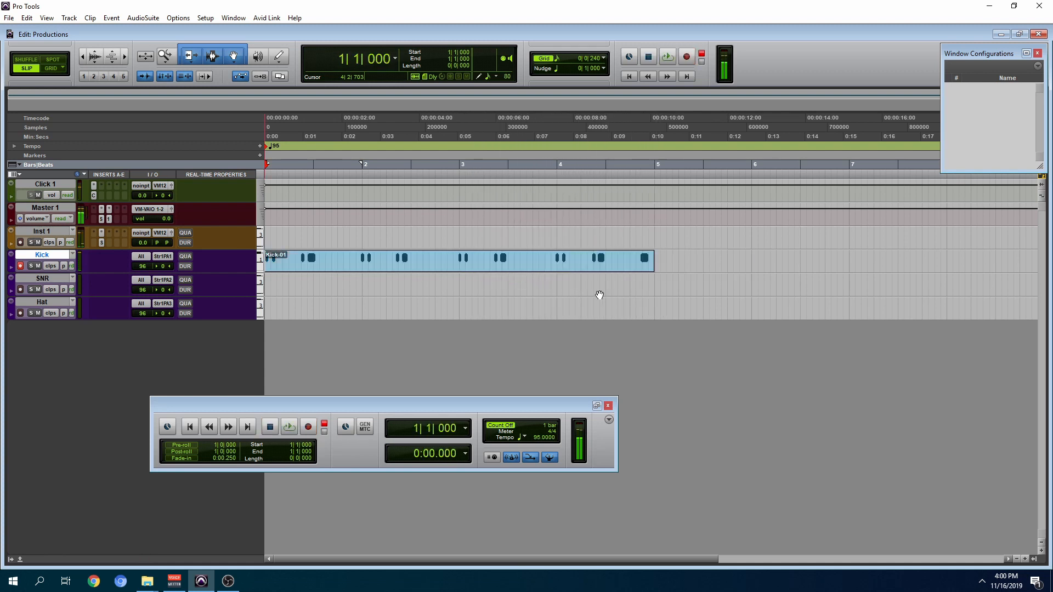
{"action": "left_click", "coordinate": [616, 265]}
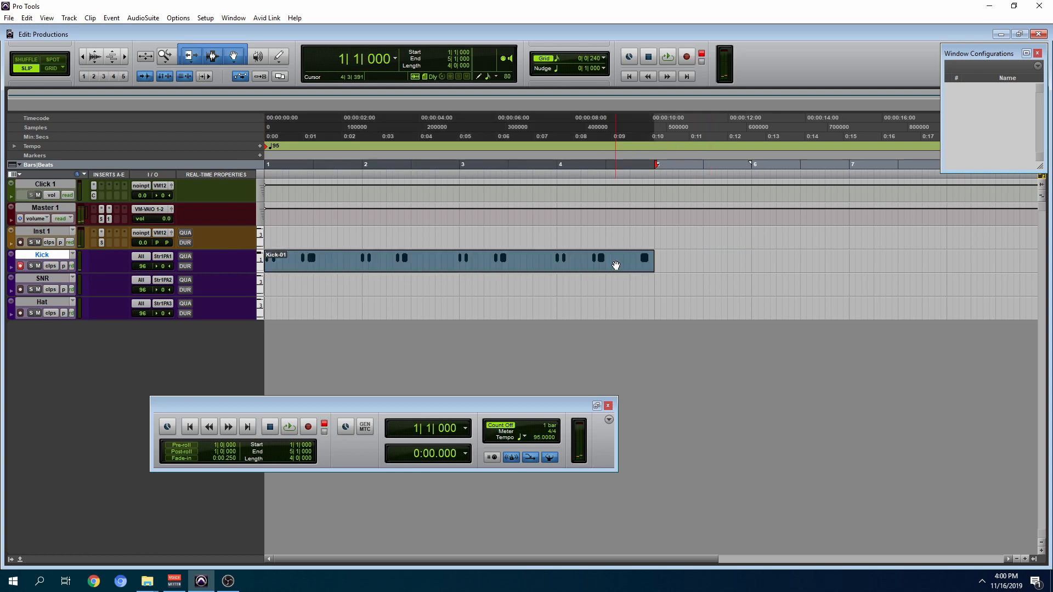
{"action": "key", "text": "space"}
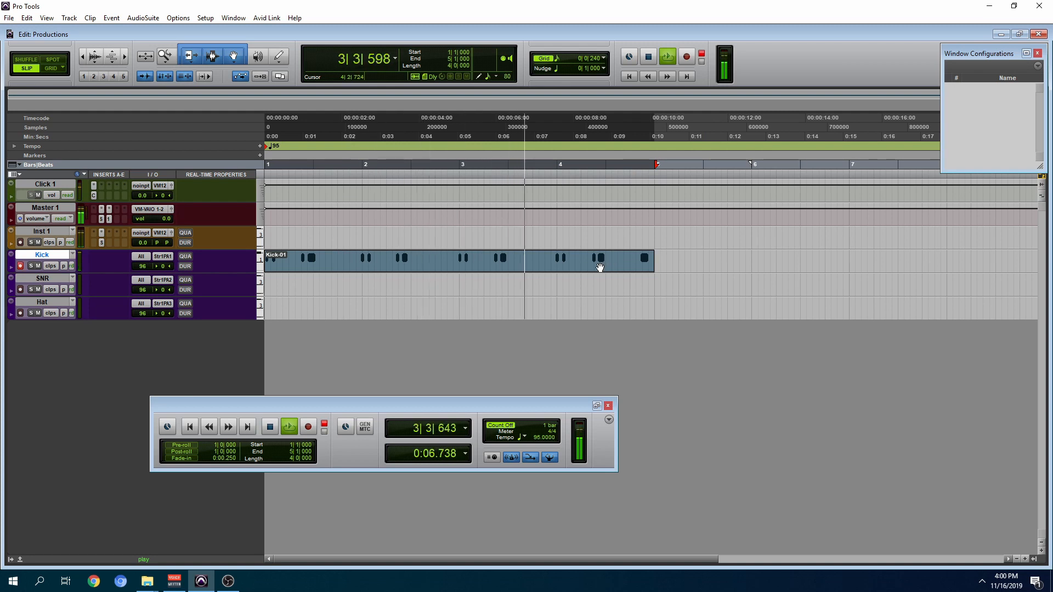
{"action": "key", "text": "ctrl+]"}
{"action": "key", "text": "ctrl+["}
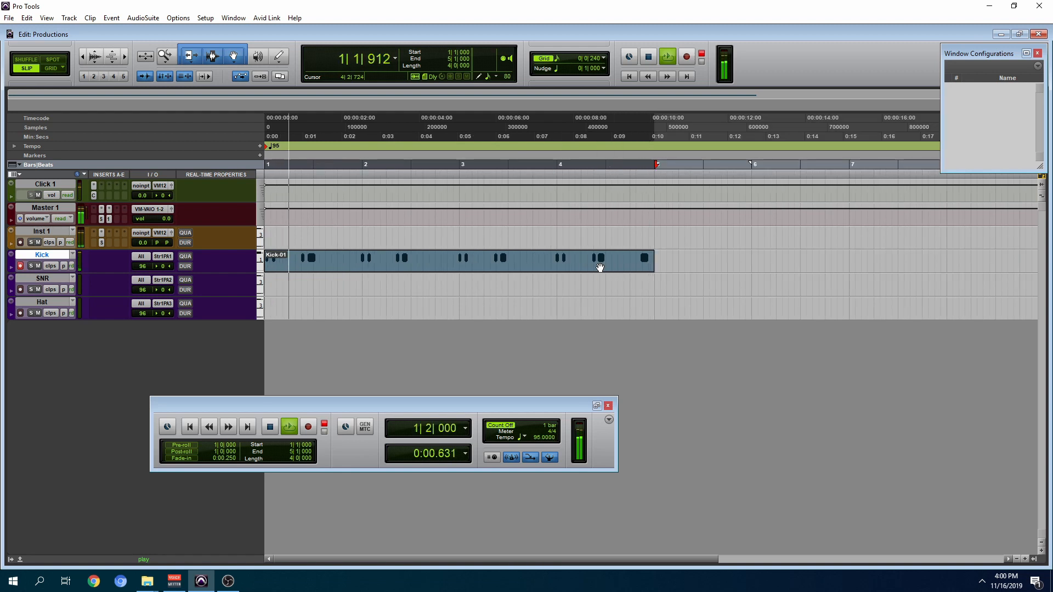
{"action": "key", "text": "space"}
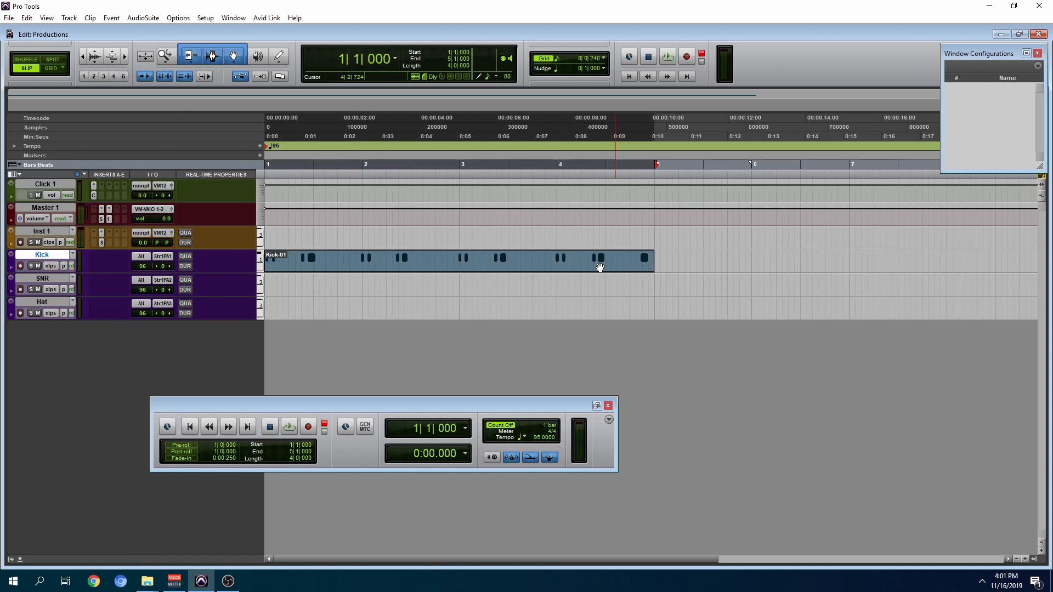
Step: Try the Quantize event operation with a 1/16-note grid on the kick clip, and enable and undo the Kick track's real-time quantize
{"action": "key", "text": "alt+0"}
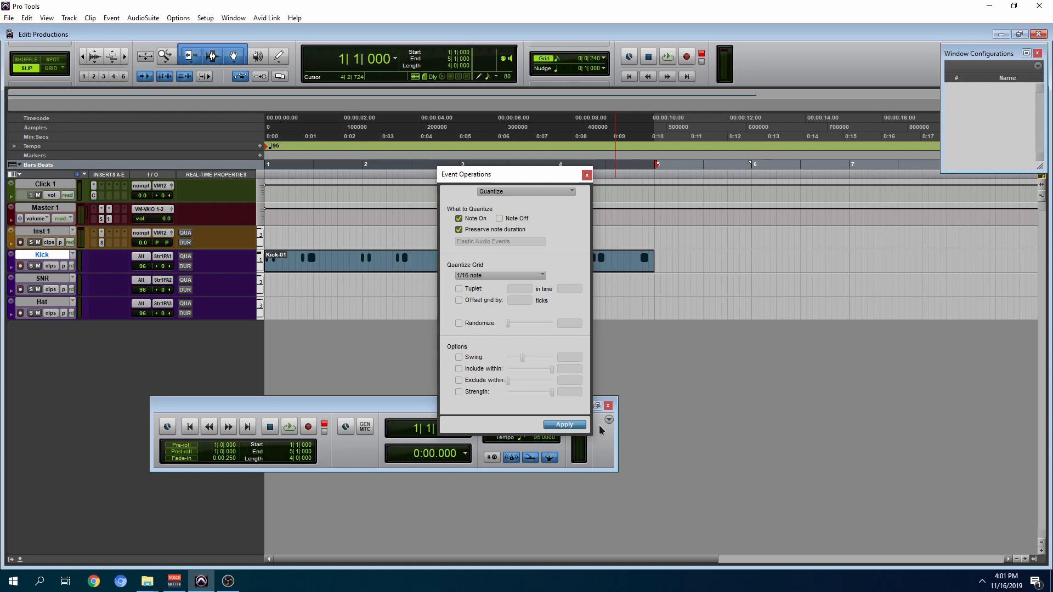
{"action": "key", "text": "Return"}
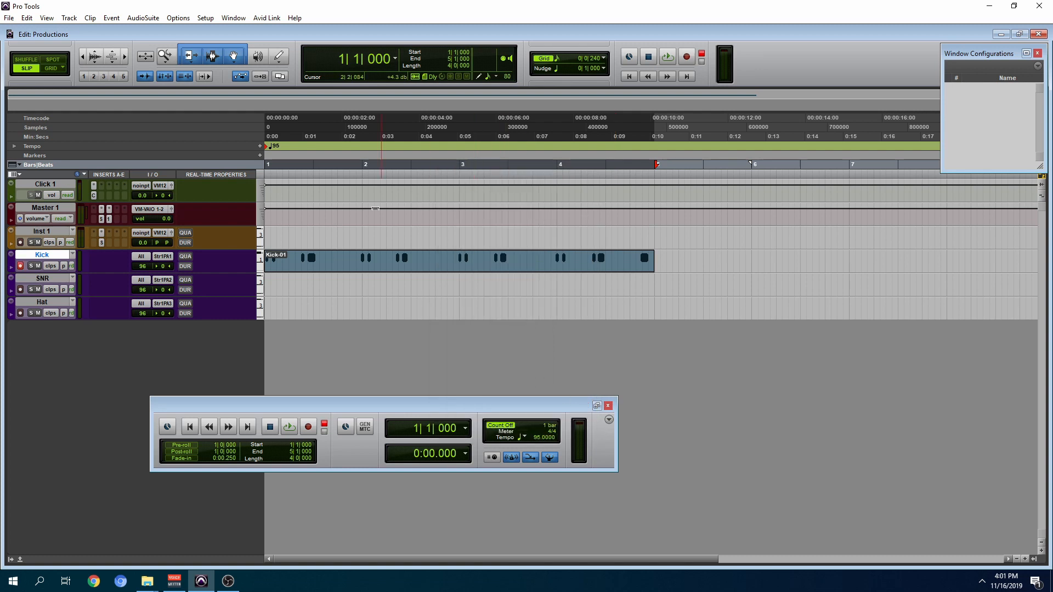
{"action": "left_click", "coordinate": [183, 257]}
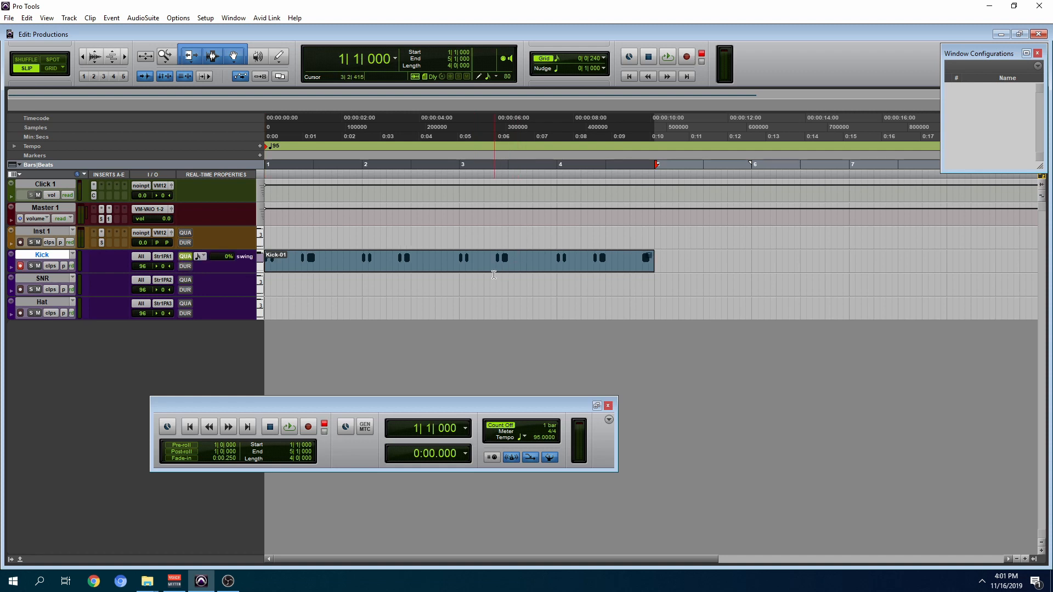
{"action": "key", "text": "ctrl+z"}
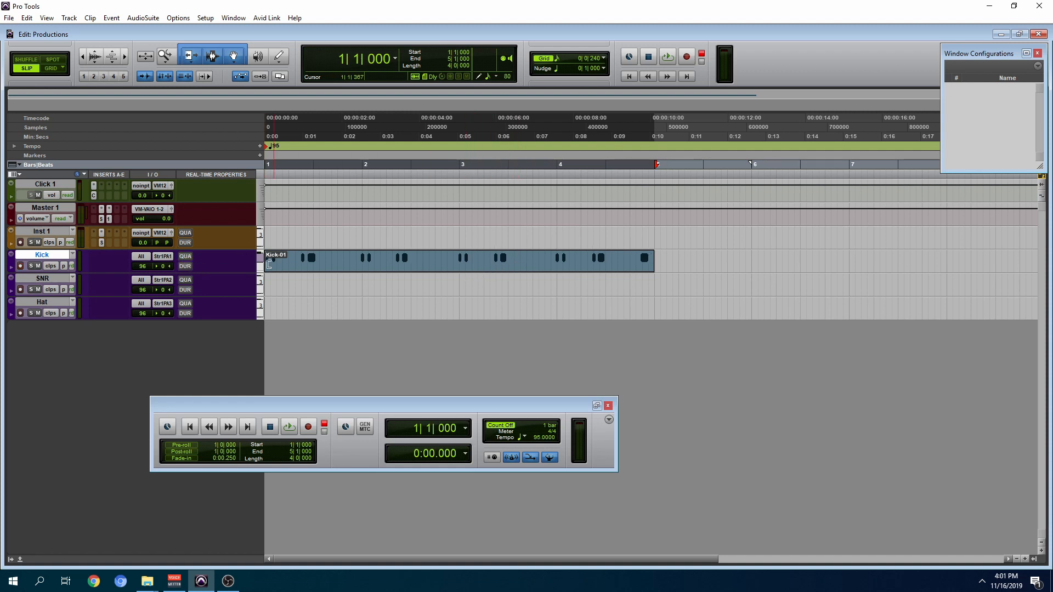
Step: Enable real-time quantize on the Kick track and play back the quantized kick part
{"action": "left_click", "coordinate": [185, 257]}
{"action": "key", "text": "space"}
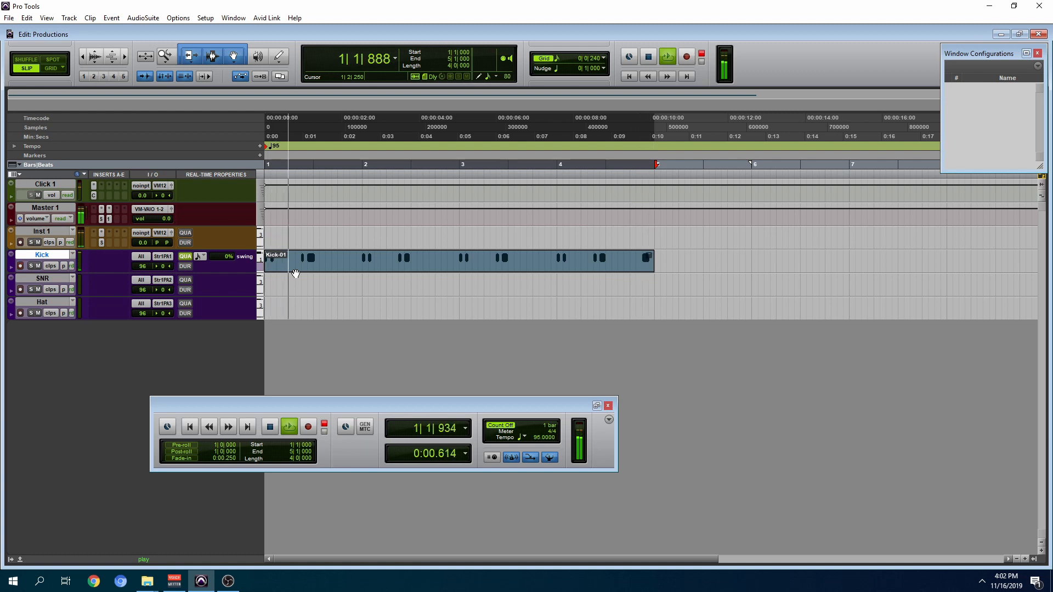
{"action": "key", "text": "space"}
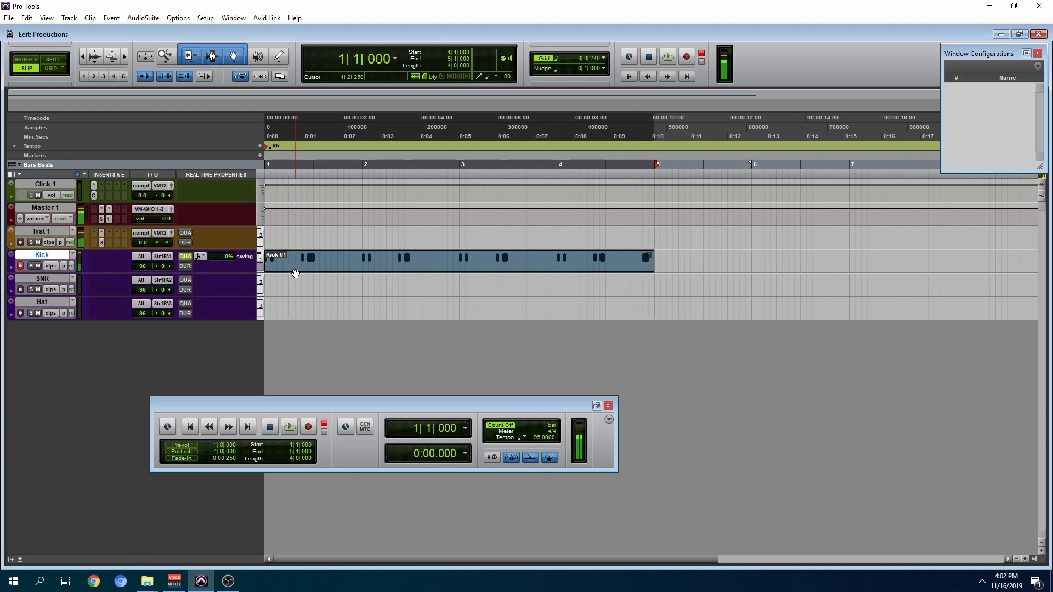
Step: Record-enable the SNR track, record a four-bar snare part, and enable real-time quantize on that track
{"action": "left_click", "coordinate": [20, 291]}
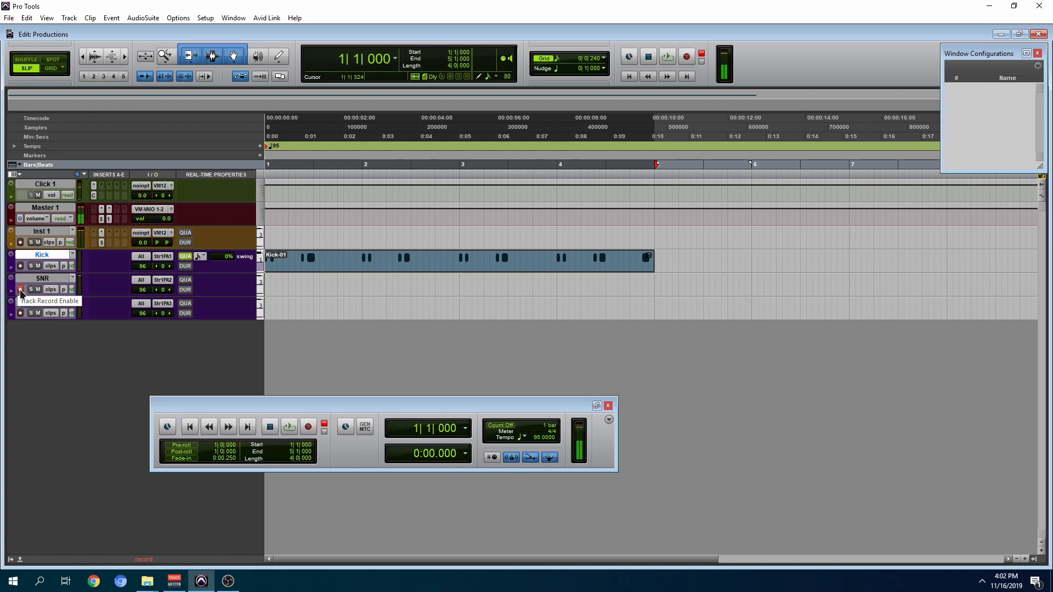
{"action": "key", "text": "space"}
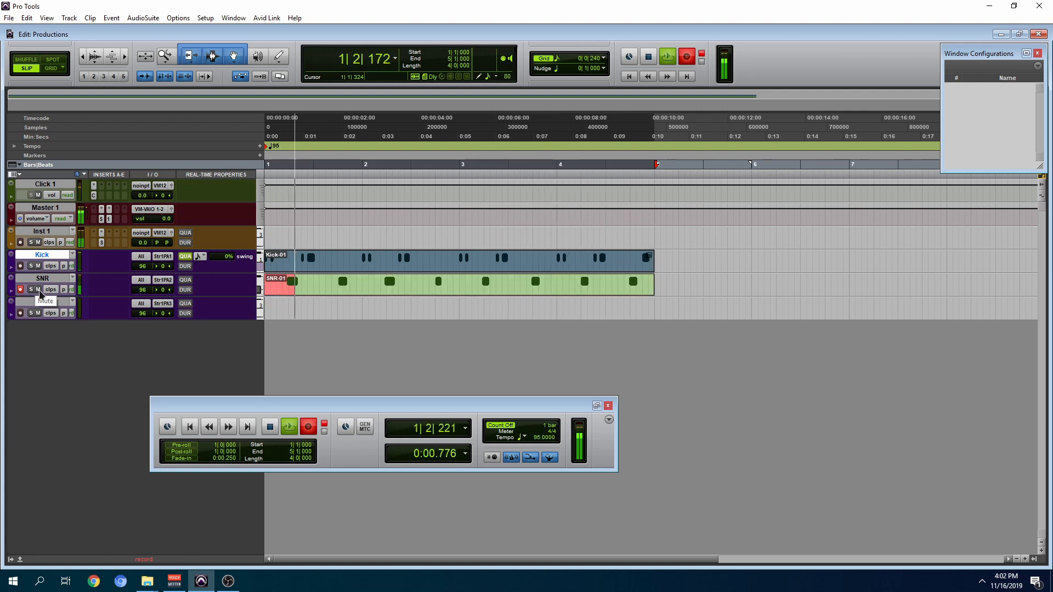
{"action": "left_click", "coordinate": [185, 283]}
{"action": "key", "text": "space"}
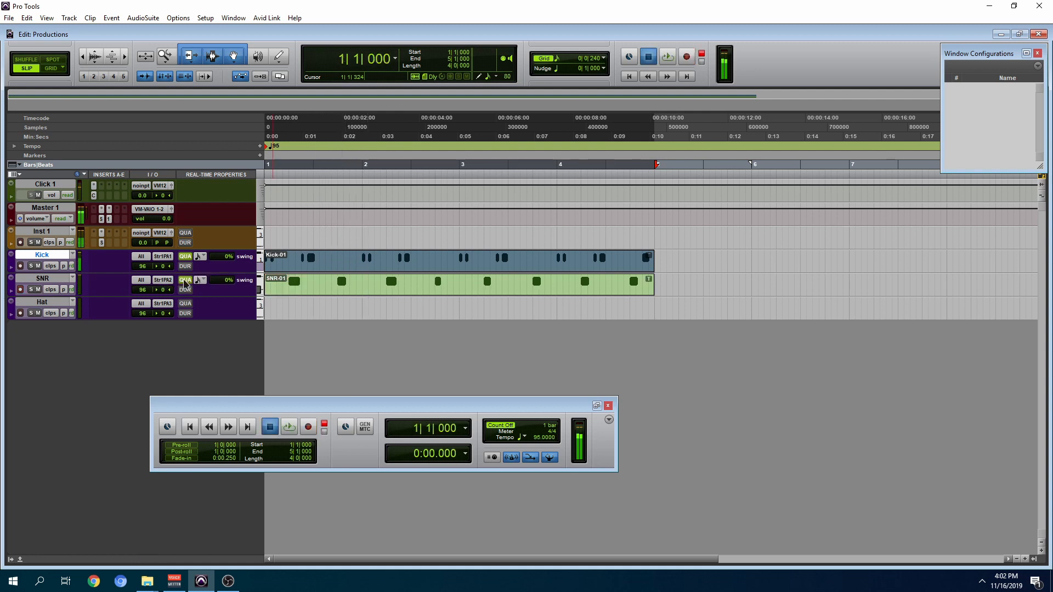
Step: Play back the kick and snare parts and examine their quantized notes up close
{"action": "key", "text": "space"}
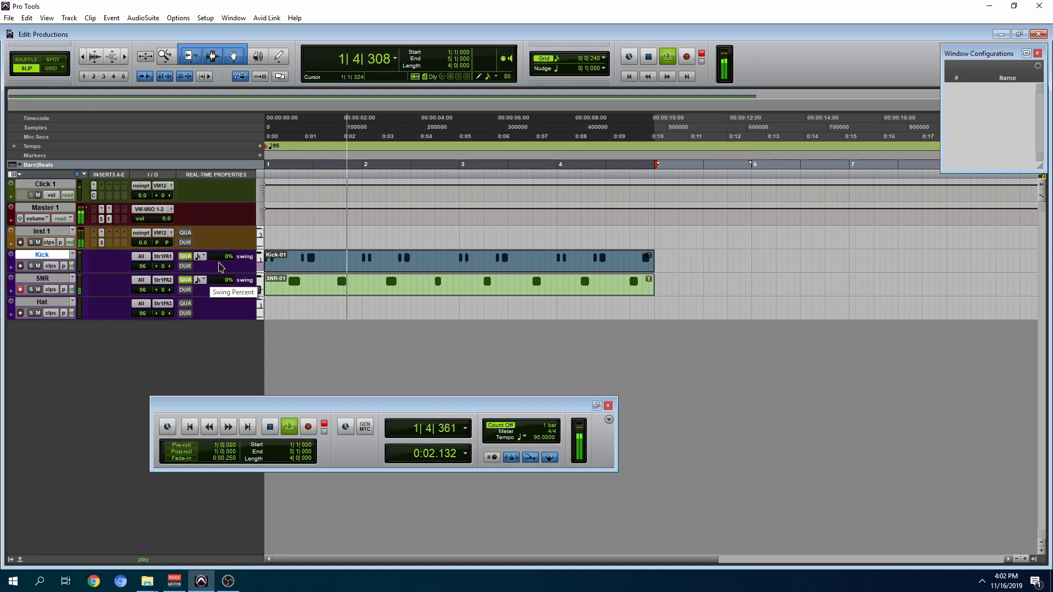
{"action": "key", "text": "F5"}
{"action": "left_click_drag", "start_coordinate": [576, 263], "coordinate": [337, 283]}
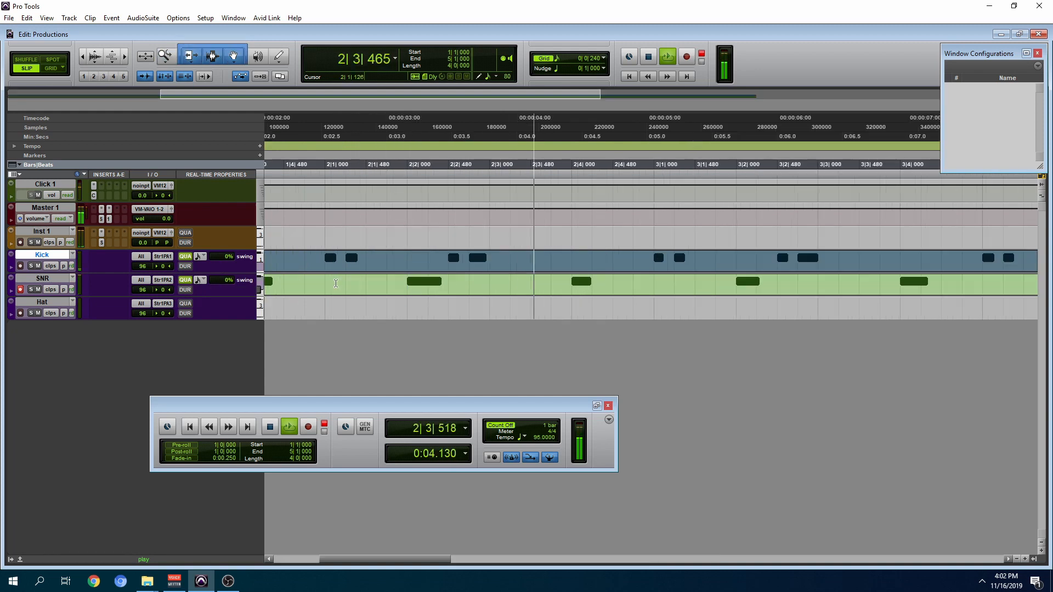
{"action": "key", "text": "r"}
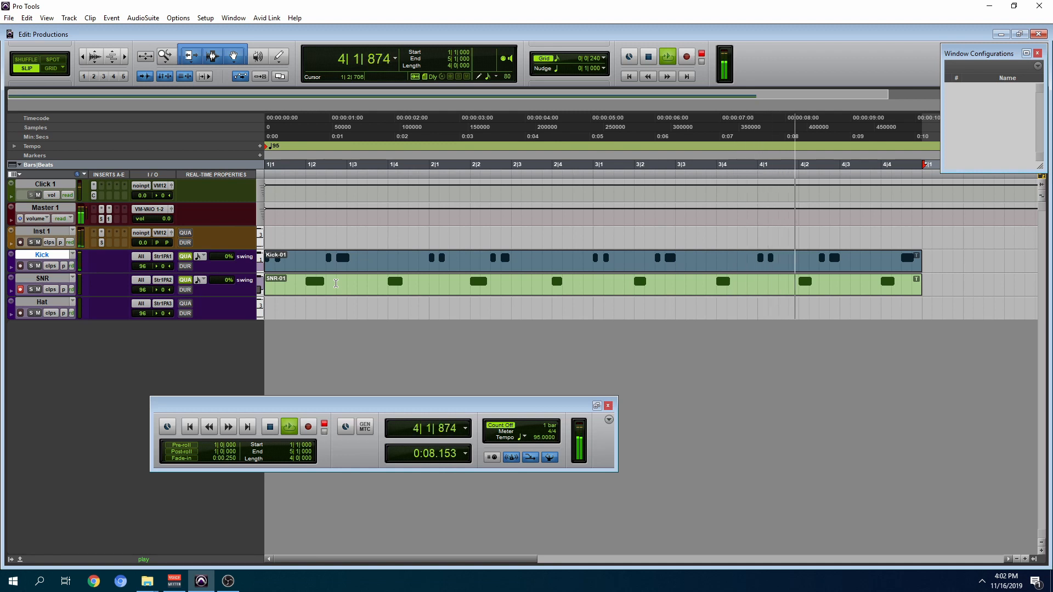
{"action": "key", "text": "space"}
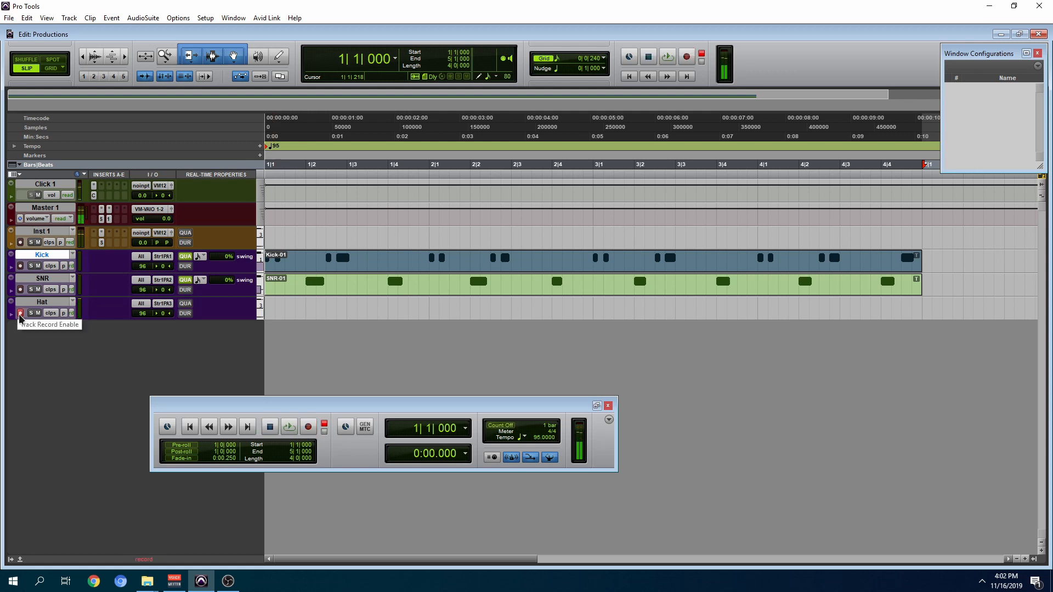
Step: Record a four-bar hi-hat part on the Hat track, enable real-time quantize on it, and play all drum parts together
{"action": "key", "text": "ctrl+space"}
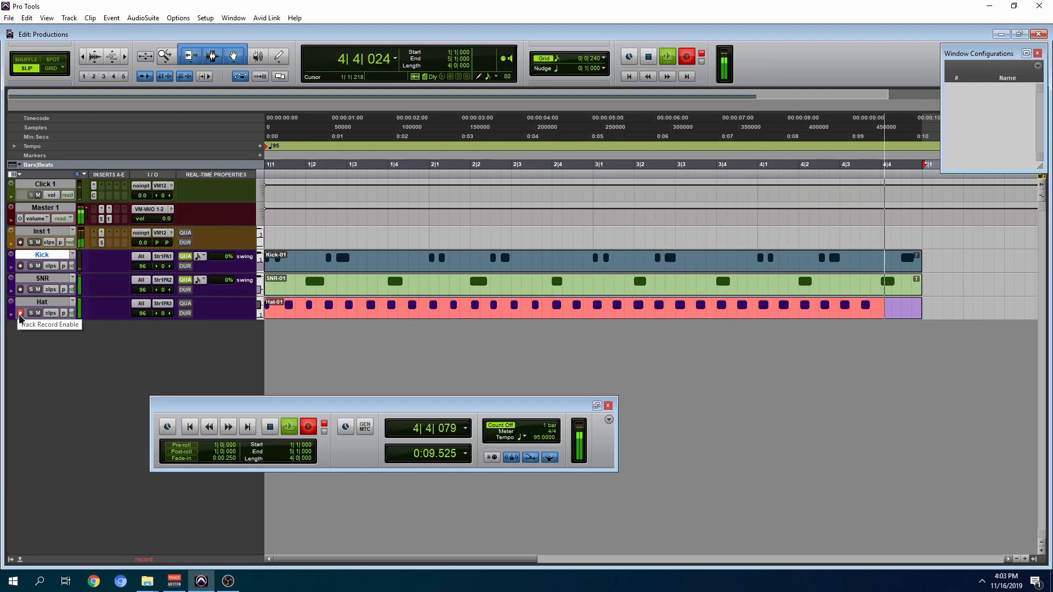
{"action": "left_click", "coordinate": [20, 313]}
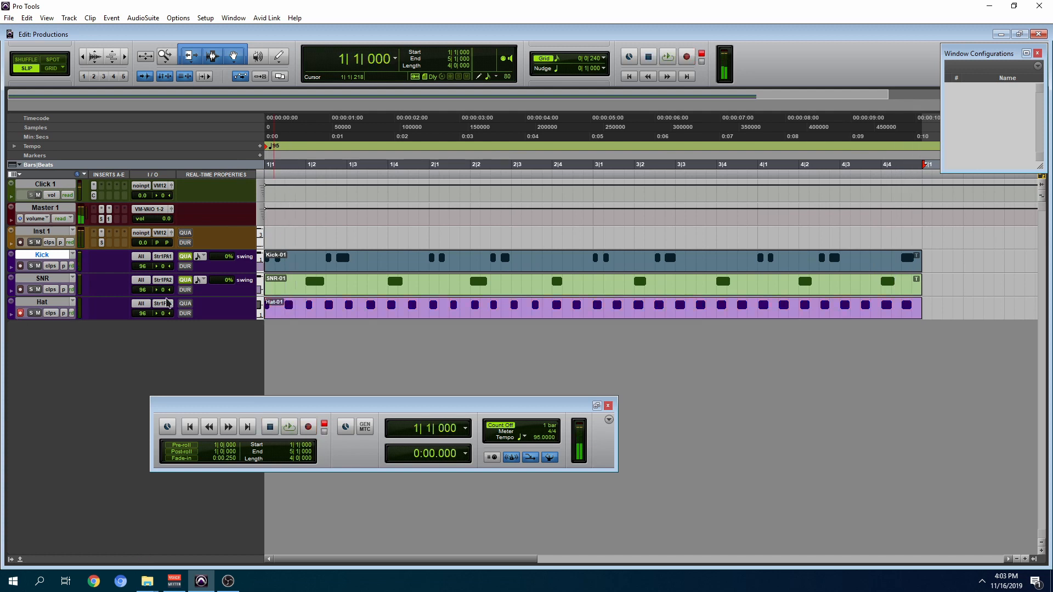
{"action": "left_click", "coordinate": [185, 305]}
{"action": "key", "text": "space"}
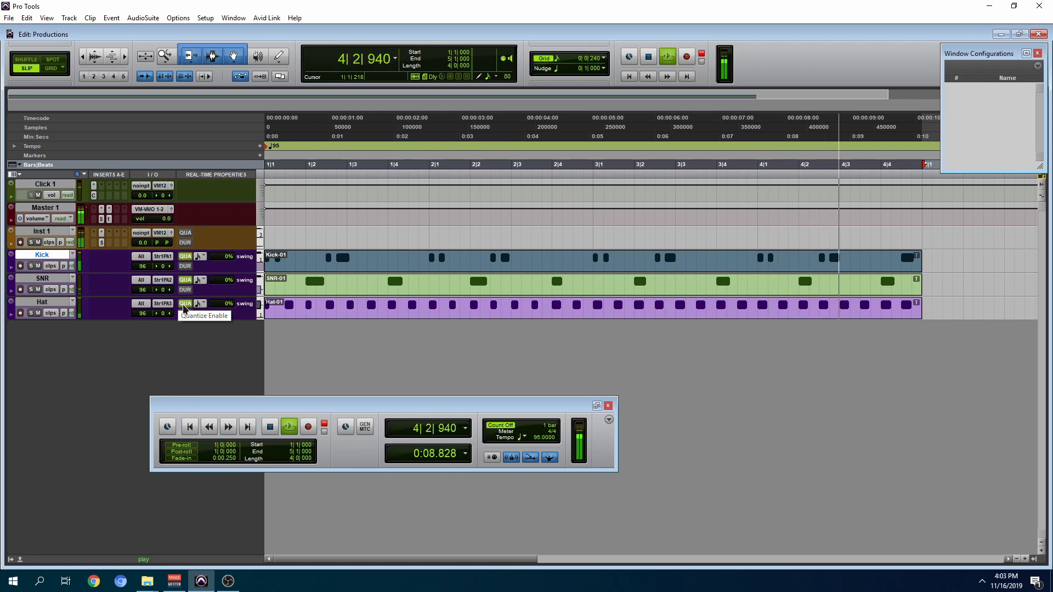
{"action": "key", "text": "space"}
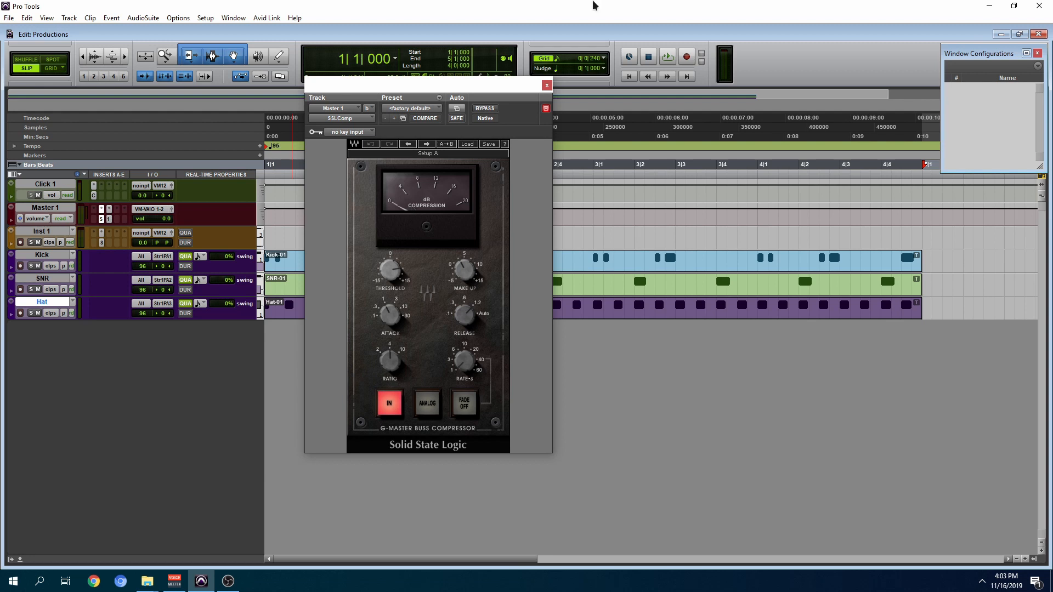
Step: Play the drums while watching the SSLComp on Master 1, and lower the Inst 1 fader to -3.1 dB in the Mix window
{"action": "key", "text": "space"}
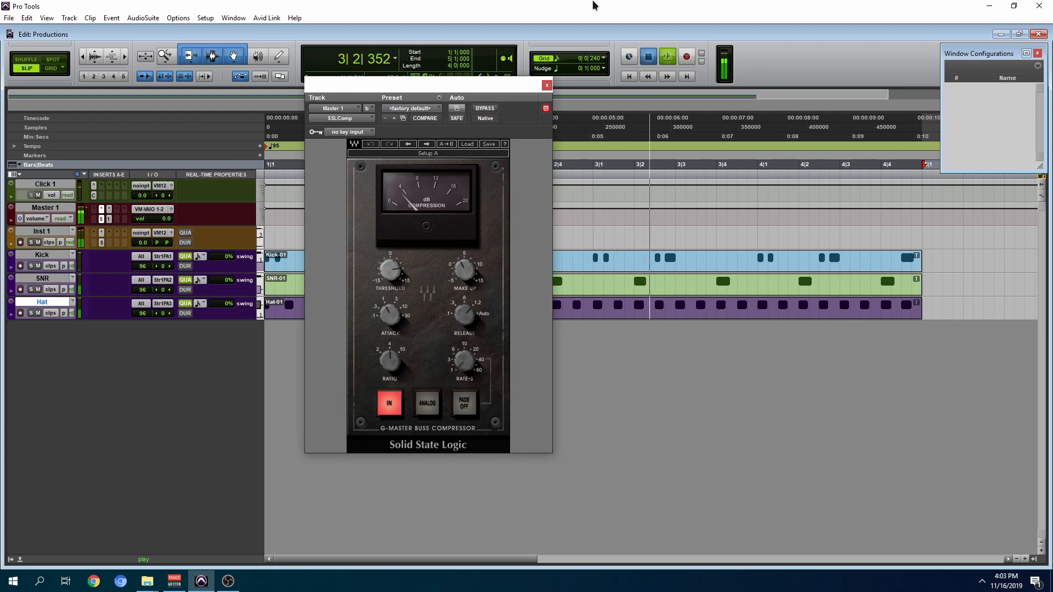
{"action": "key", "text": "space"}
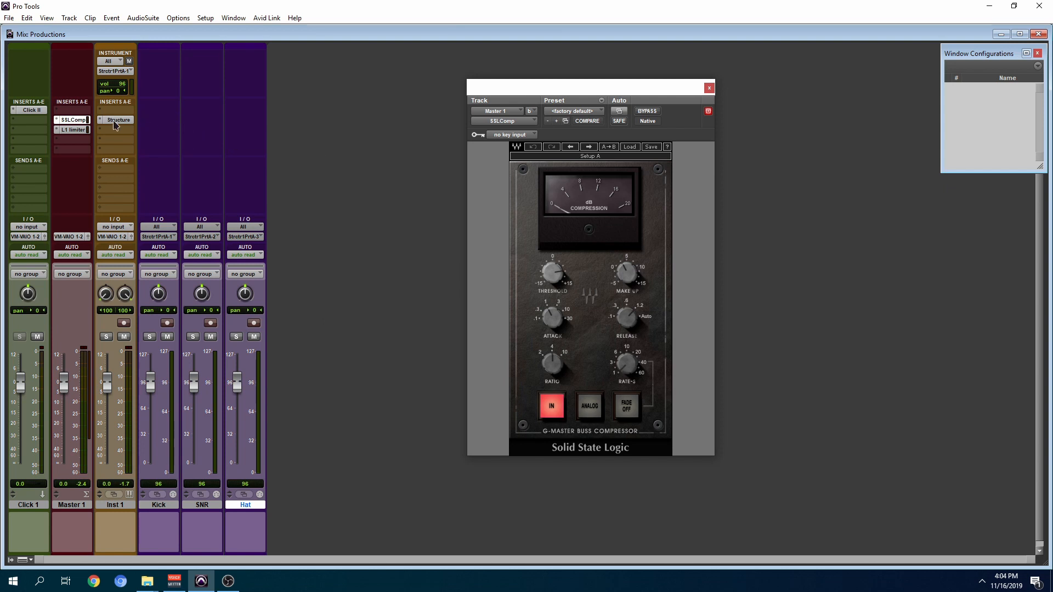
{"action": "left_click", "coordinate": [117, 120]}
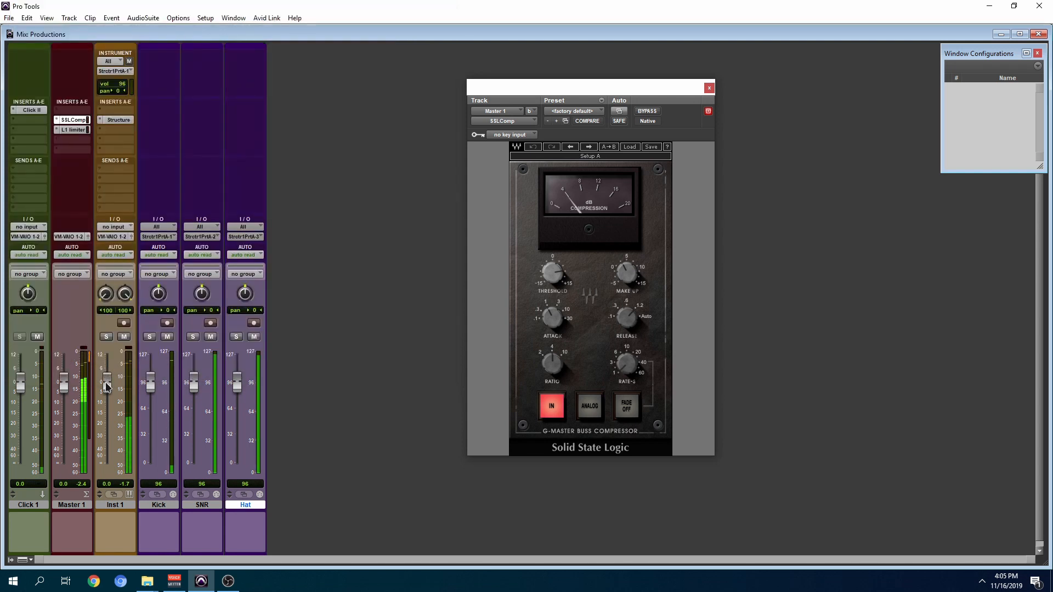
{"action": "left_click_drag", "start_coordinate": [105, 387], "coordinate": [102, 432]}
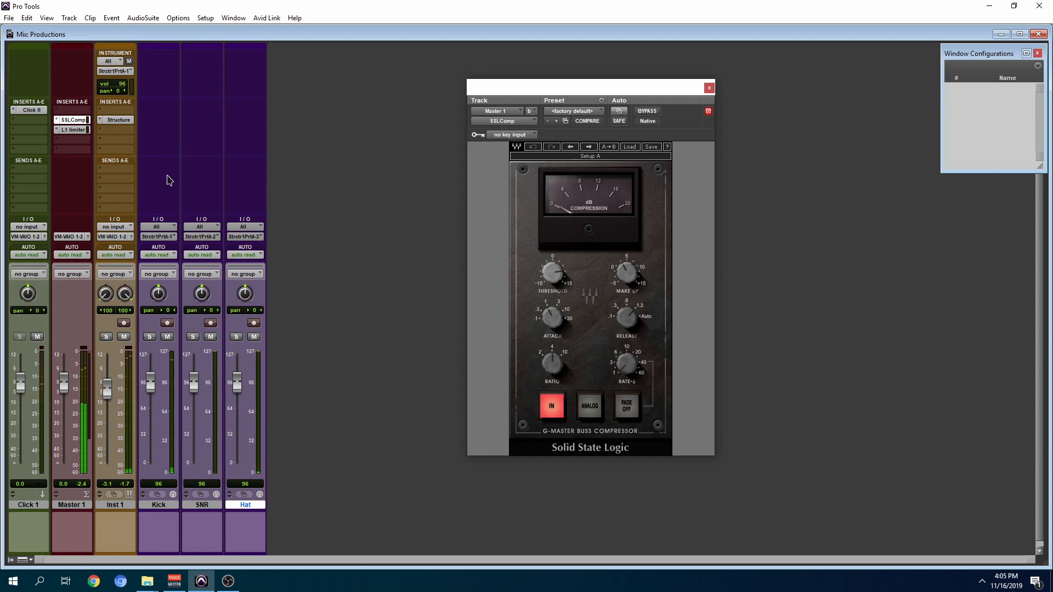
Step: Lower the level of the 07 Studio Kit ECO part in Inst 1's Structure to -3.2 dB, and reopen the SSLComp on Master 1
{"action": "left_click", "coordinate": [121, 122]}
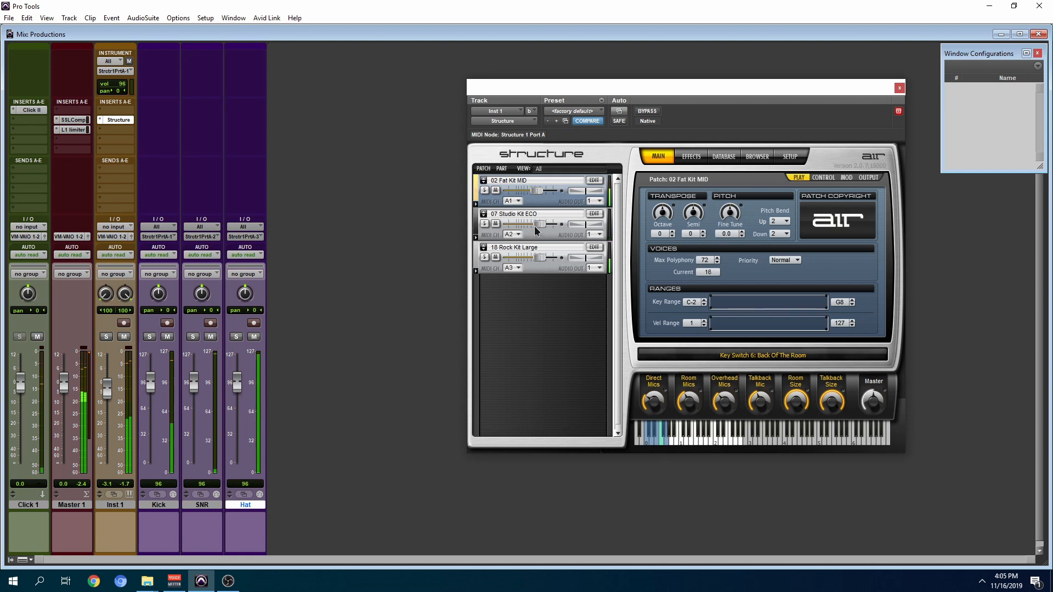
{"action": "left_click_drag", "start_coordinate": [539, 224], "coordinate": [536, 229]}
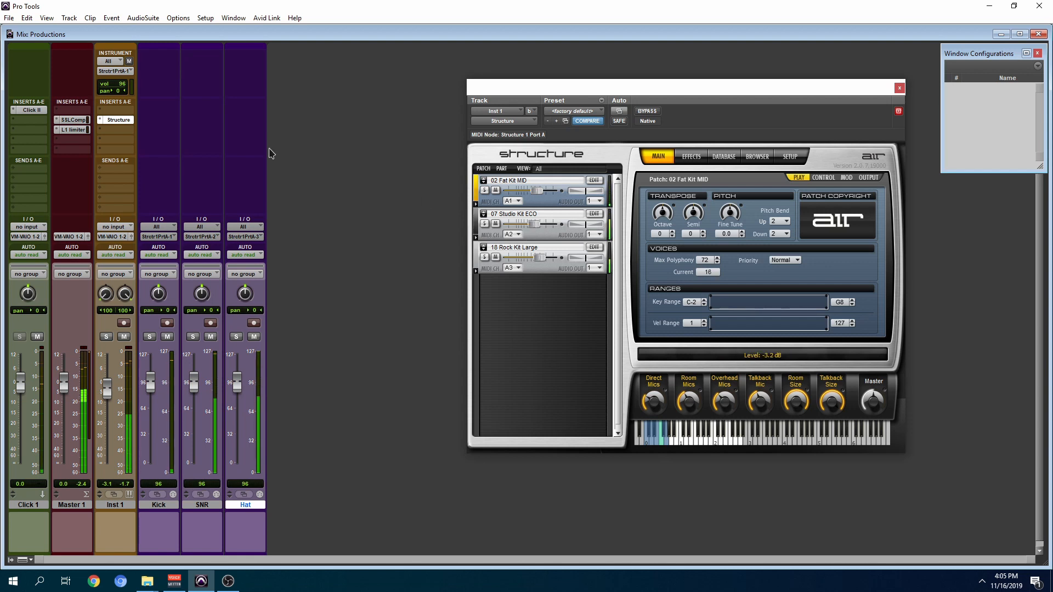
{"action": "left_click", "coordinate": [122, 121]}
{"action": "left_click", "coordinate": [123, 121]}
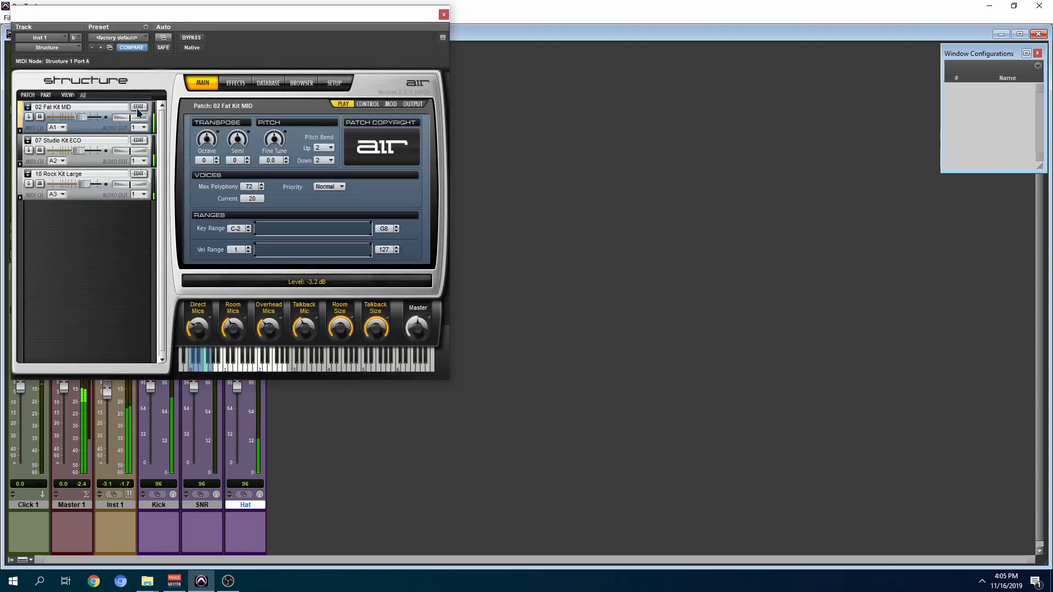
{"action": "left_click", "coordinate": [445, 15]}
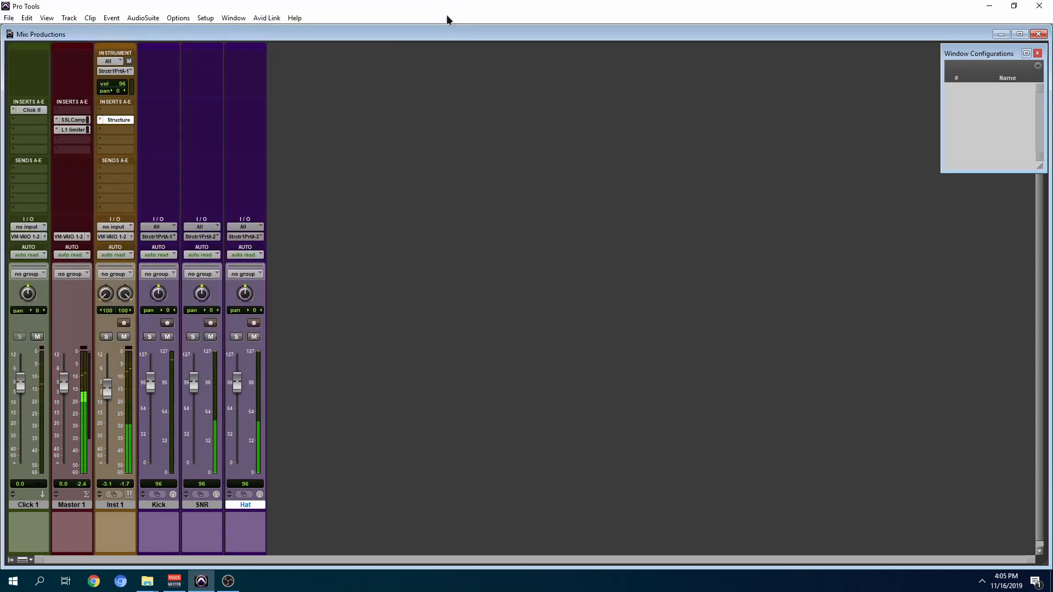
{"action": "left_click", "coordinate": [74, 121]}
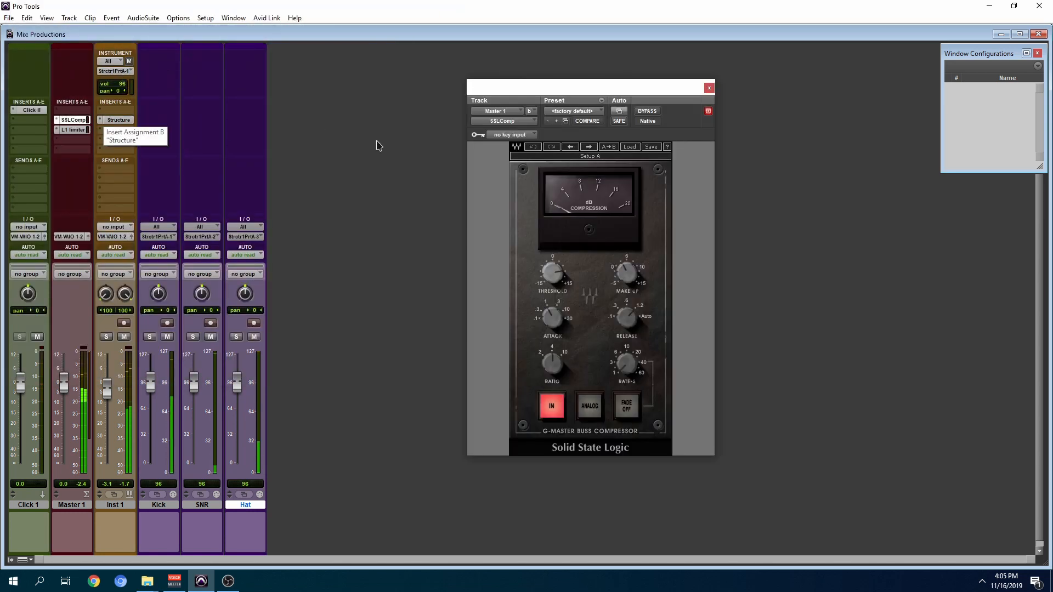
Step: Return to the Edit window, audition Hybrid's 04 Moving Hush Pad on Inst 2 over the drums, and close the plug-in
{"action": "key", "text": "ctrl+equal"}
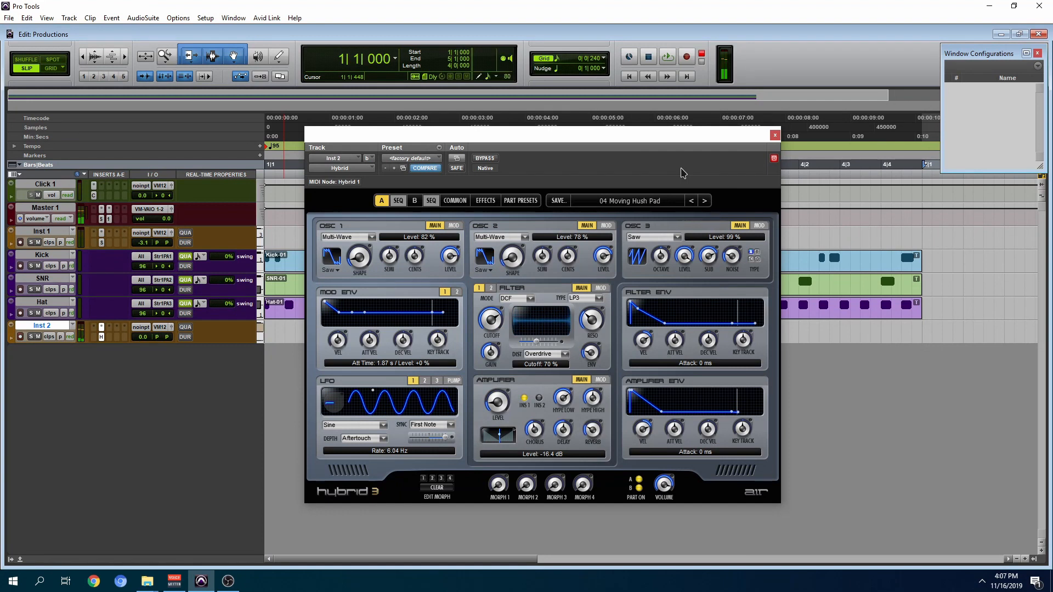
{"action": "key", "text": "space"}
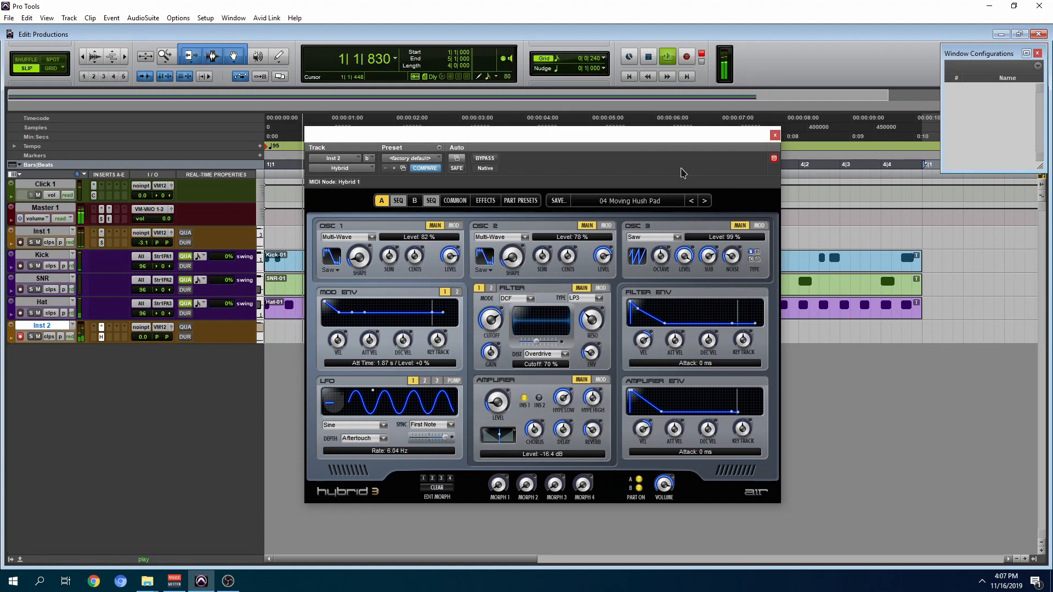
{"action": "key", "text": "space"}
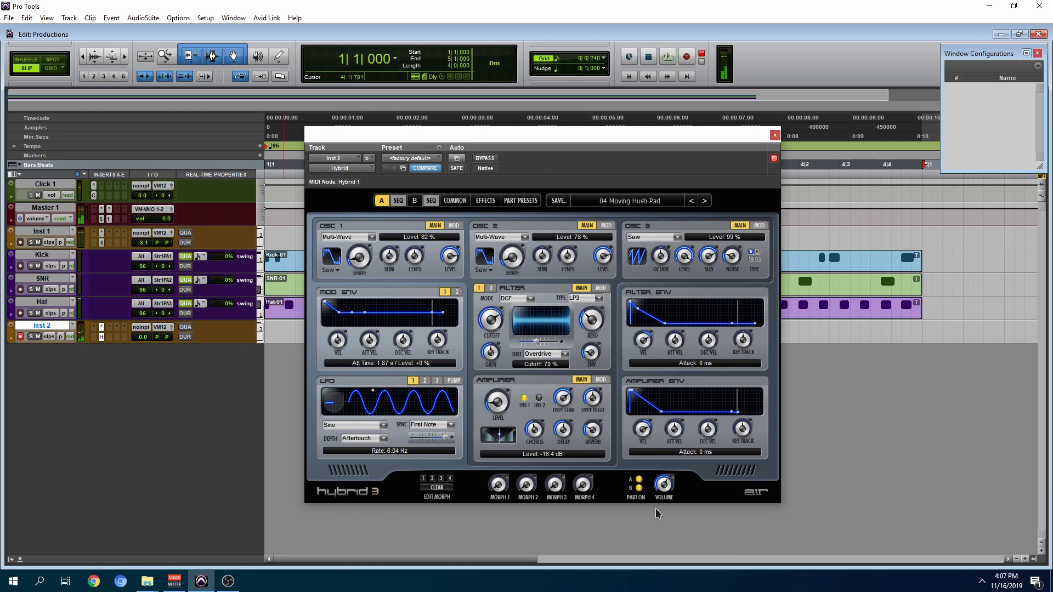
{"action": "key", "text": "space"}
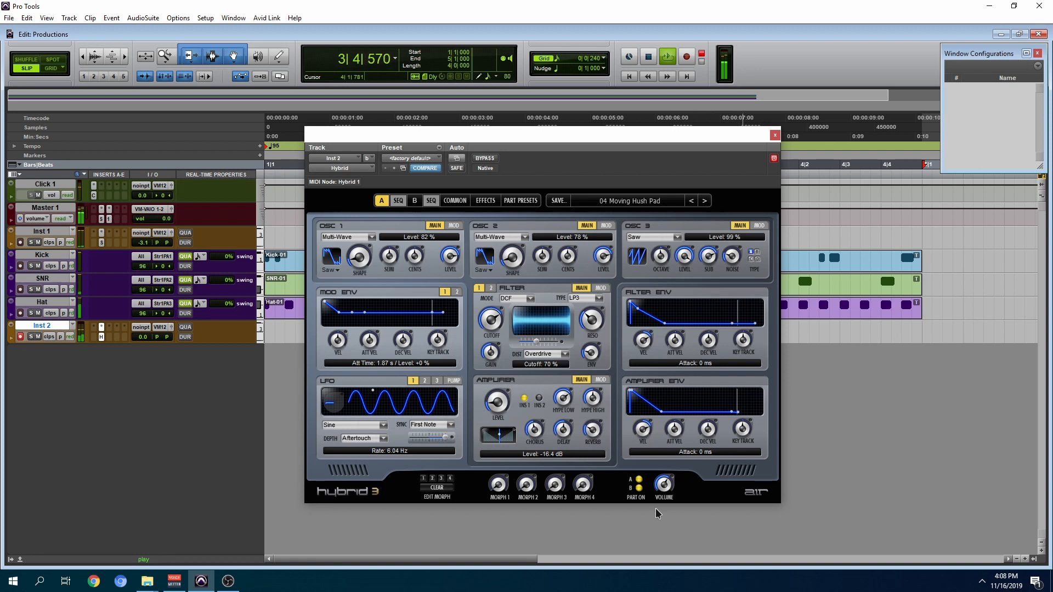
{"action": "key", "text": "space"}
{"action": "left_click", "coordinate": [775, 135]}
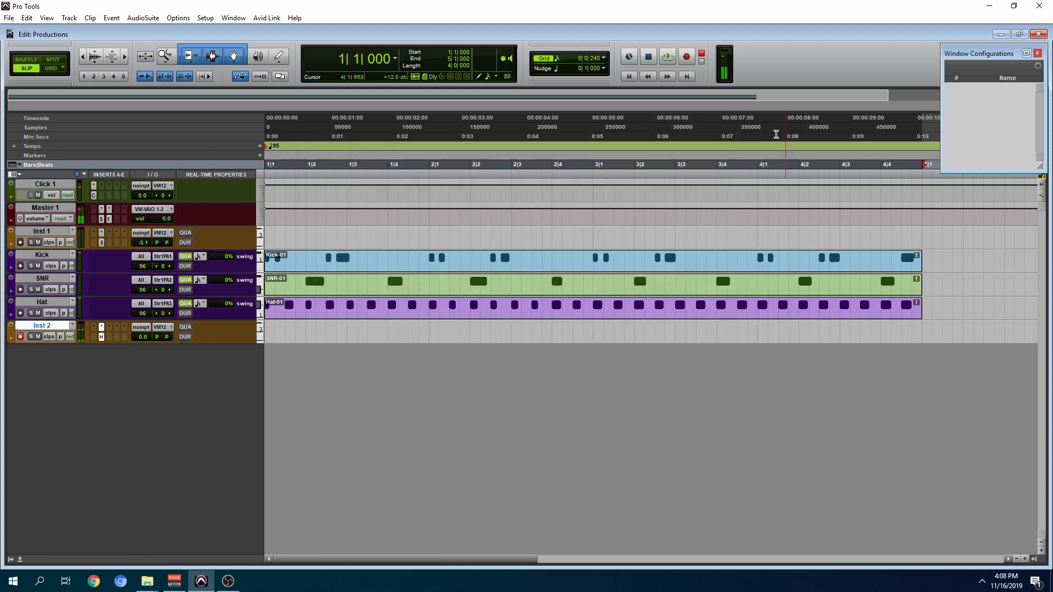
Step: Record a four-bar pad part on the Inst 2 track and enable real-time quantize on it
{"action": "left_click", "coordinate": [538, 308]}
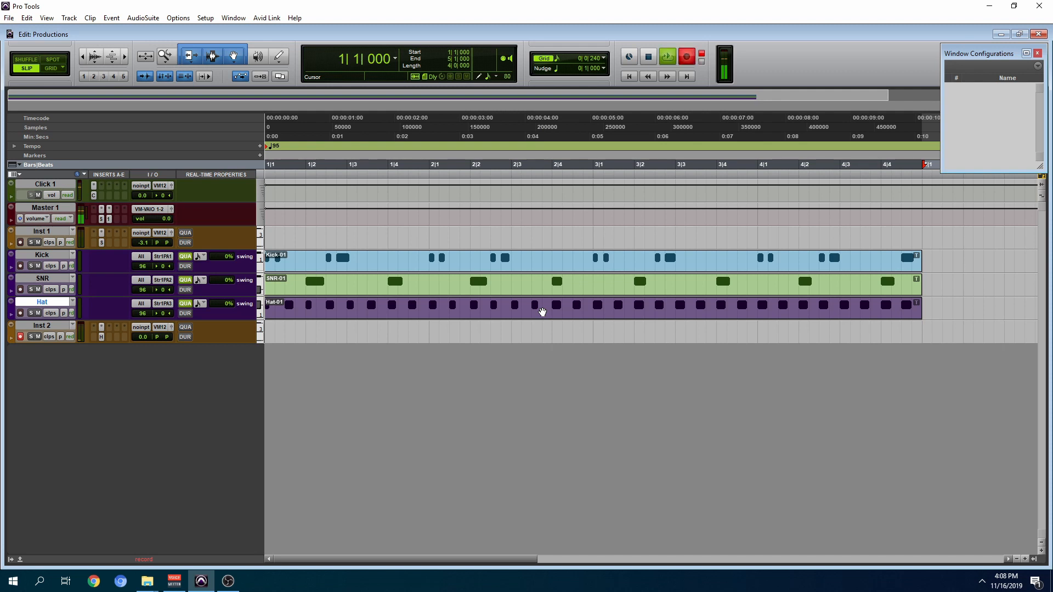
{"action": "key", "text": "space"}
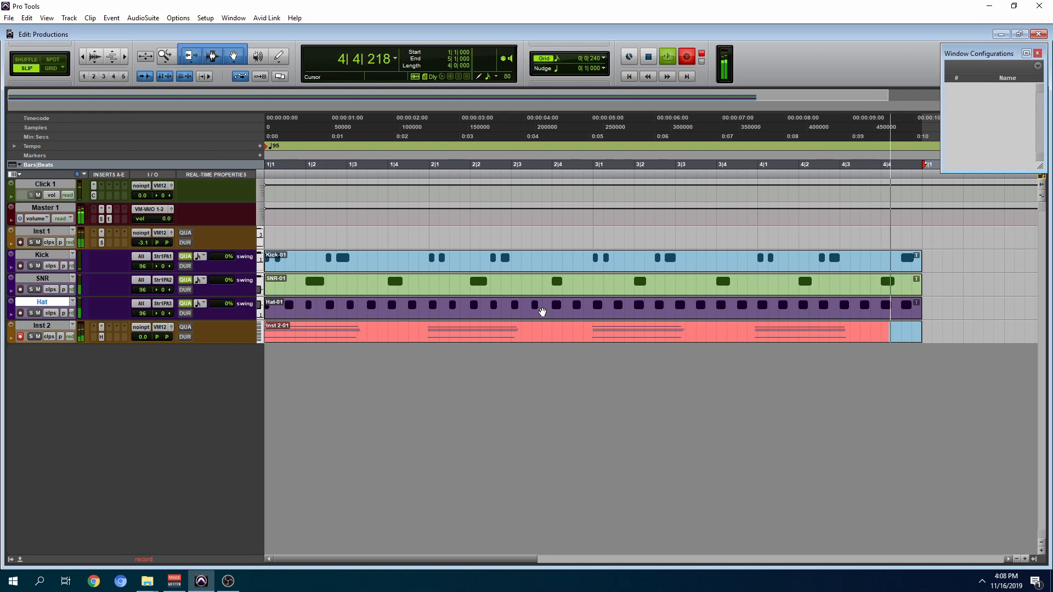
{"action": "left_click", "coordinate": [187, 329]}
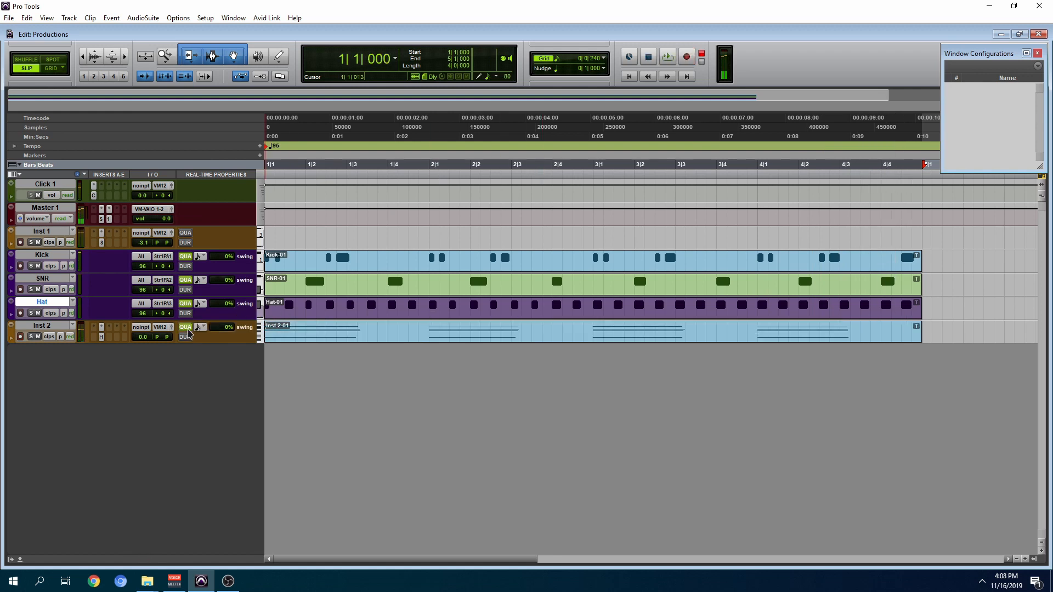
Step: Play the pad and drum parts together from the start while viewing the Hybrid plug-in on Inst 2
{"action": "key", "text": "Return"}
{"action": "key", "text": "space"}
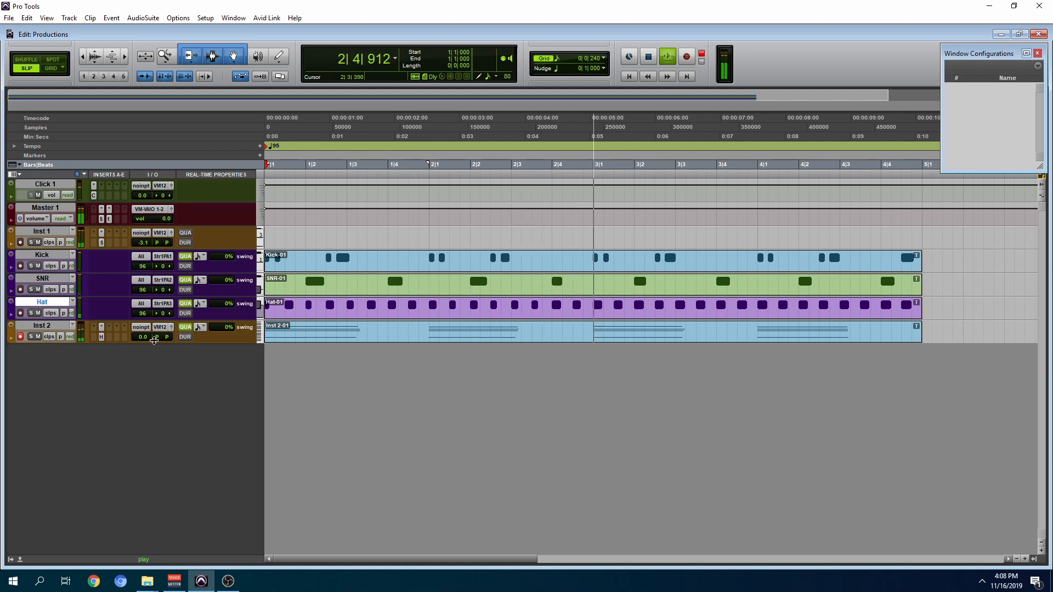
{"action": "left_click", "coordinate": [101, 337]}
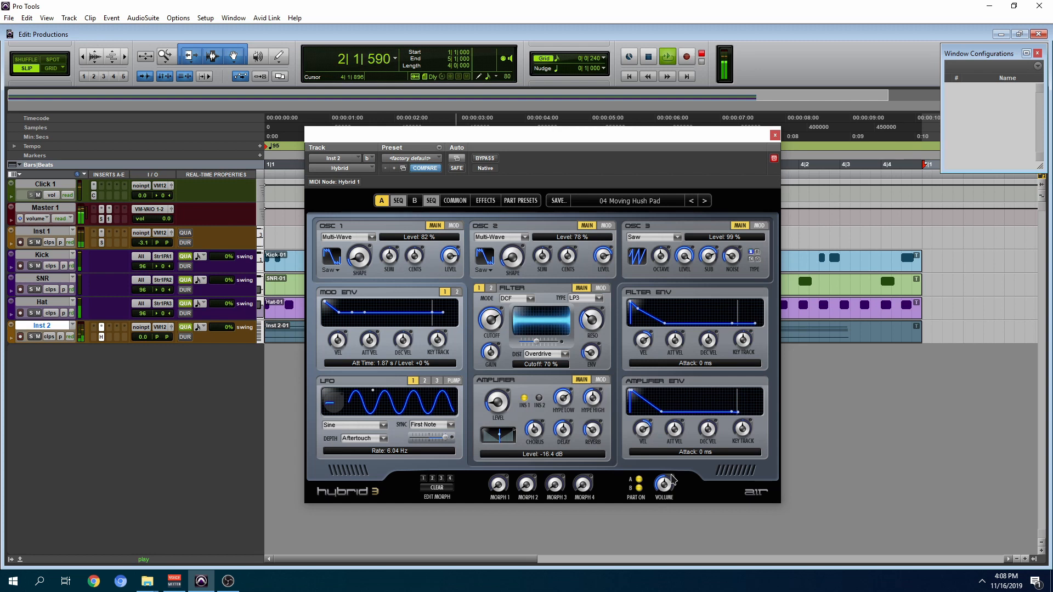
{"action": "left_click_drag", "start_coordinate": [621, 141], "coordinate": [622, 134]}
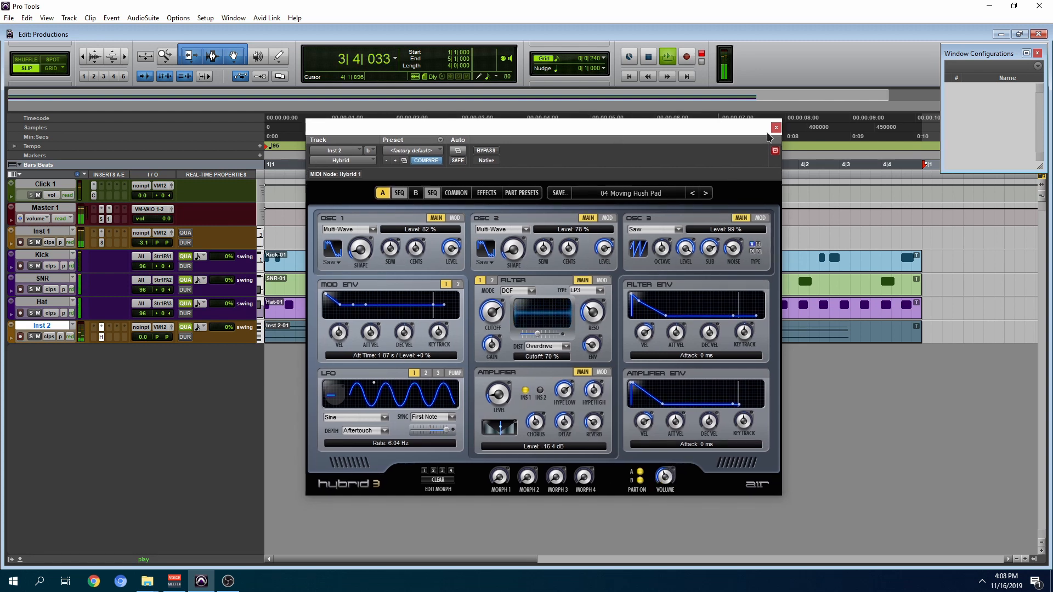
{"action": "left_click", "coordinate": [776, 128]}
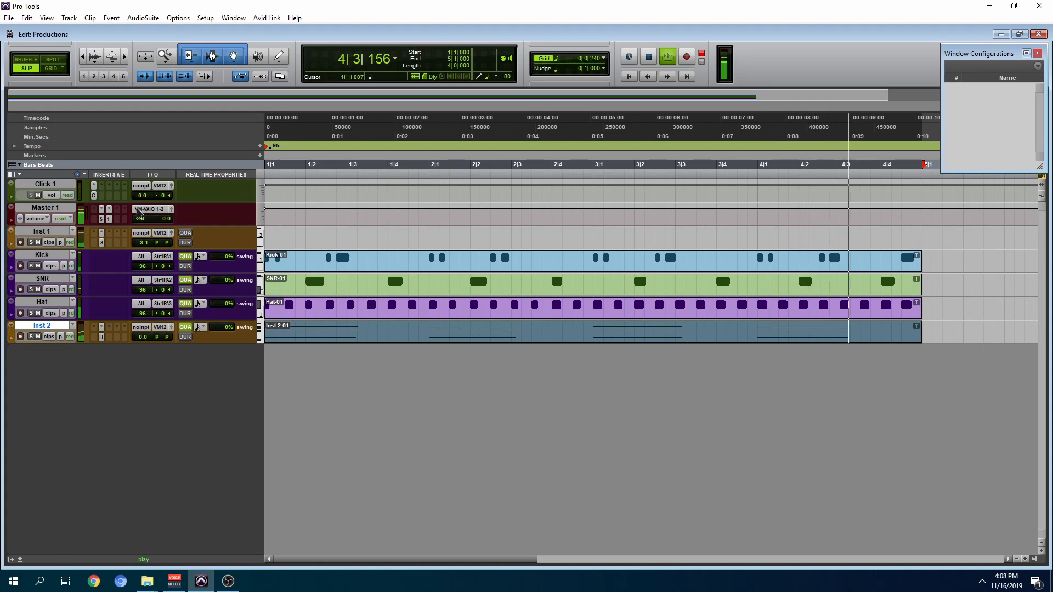
Step: Check the SSLComp and L1 limiter meters on Master 1 during playback, and stop the transport
{"action": "left_click", "coordinate": [103, 218]}
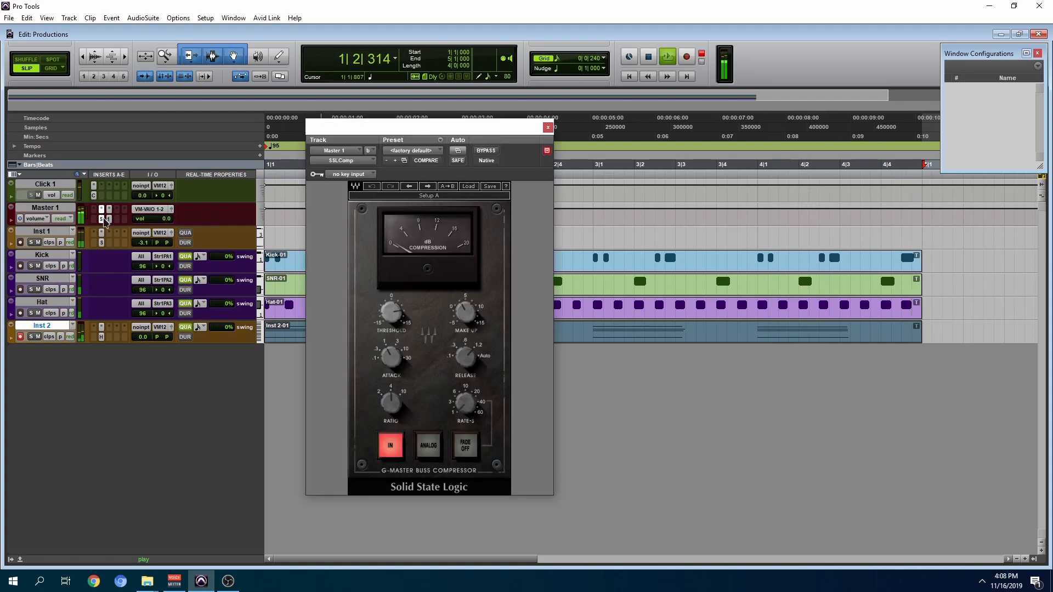
{"action": "left_click", "coordinate": [548, 127]}
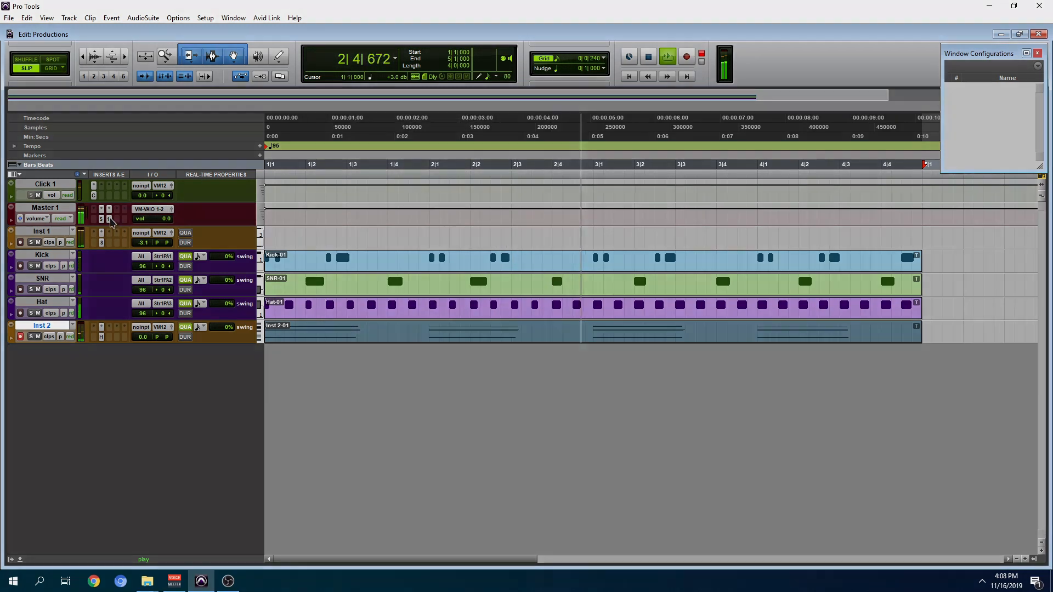
{"action": "left_click", "coordinate": [109, 218]}
{"action": "key", "text": "space"}
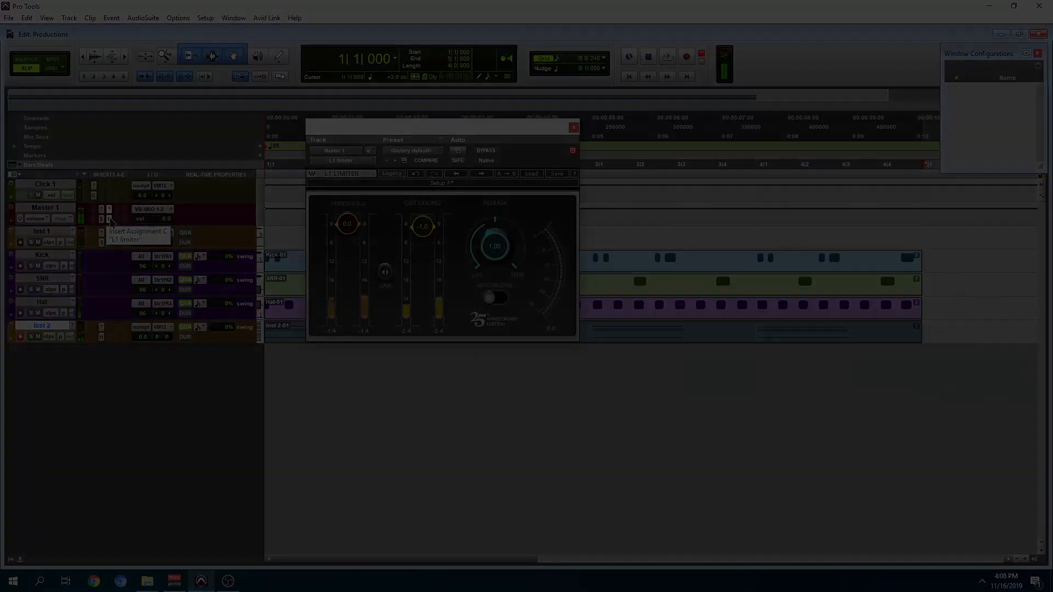